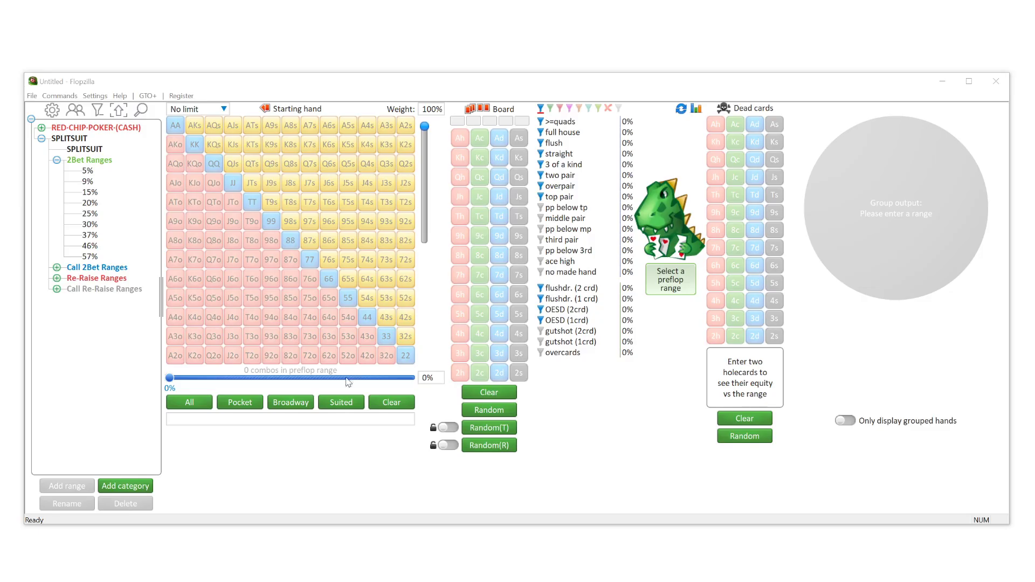
Step: Load the SPLITSUIT 20% 2Bet range from the range tree
click(88, 193)
click(86, 205)
click(85, 205)
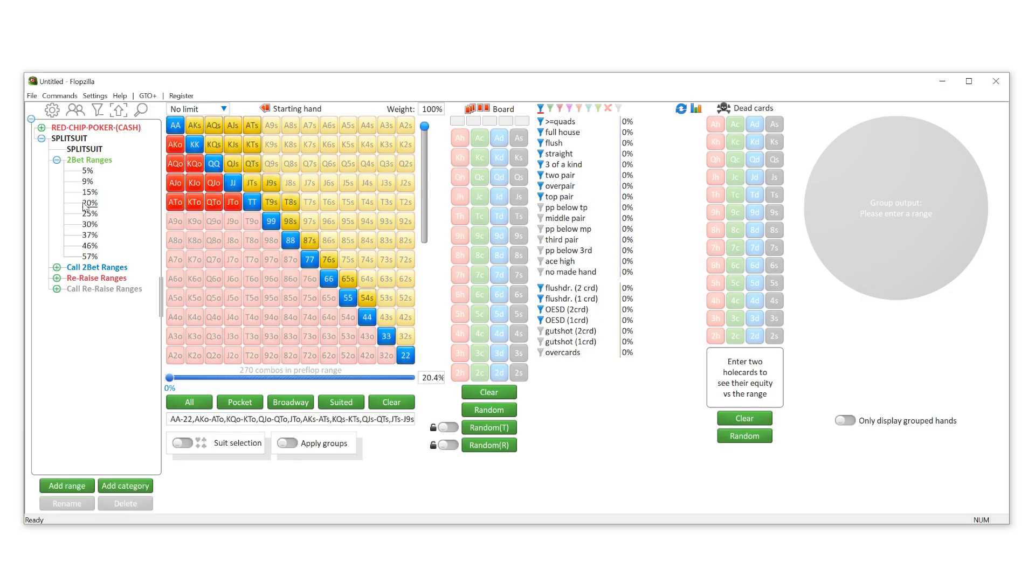
Step: Set the flop to J♦ 9♦ 4♣
click(500, 198)
click(497, 241)
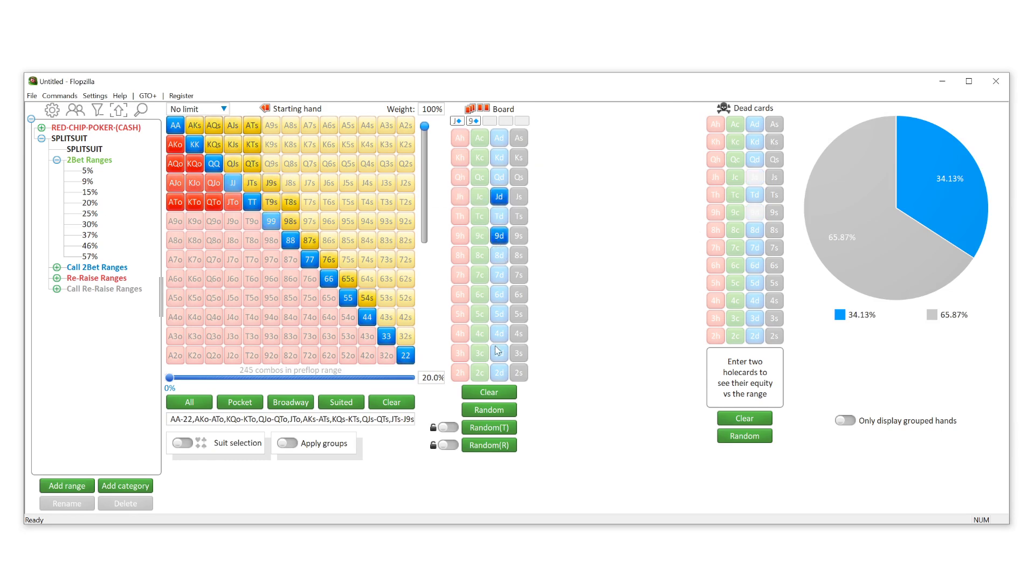
click(480, 335)
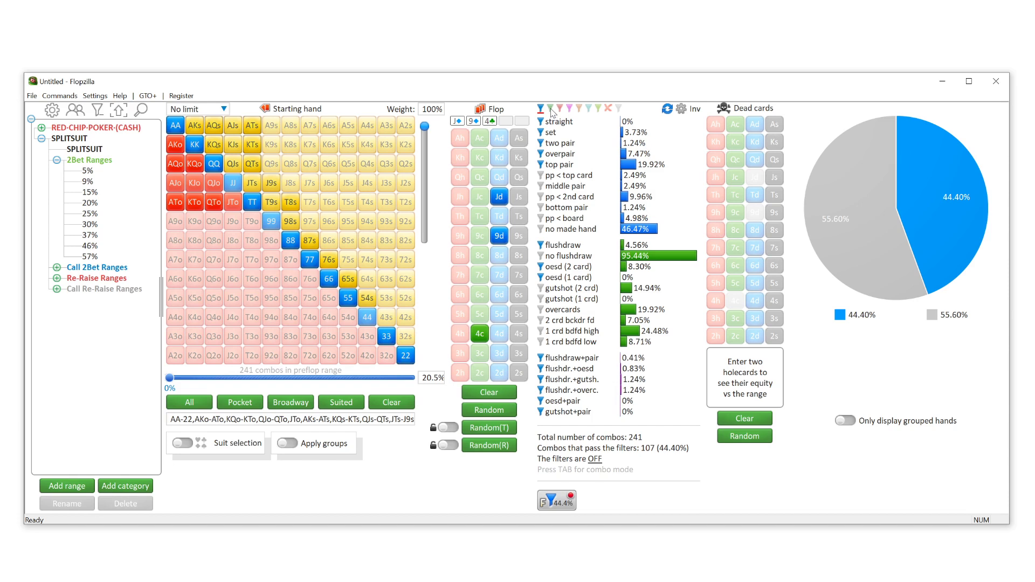
Step: Group two pair, sets and straights in green
click(550, 109)
click(541, 143)
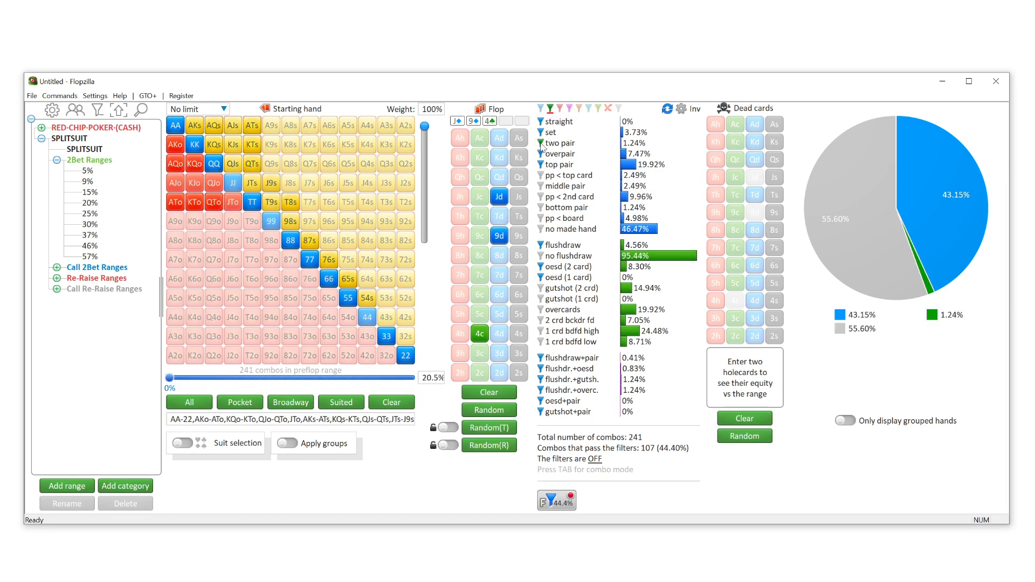
click(541, 132)
click(540, 122)
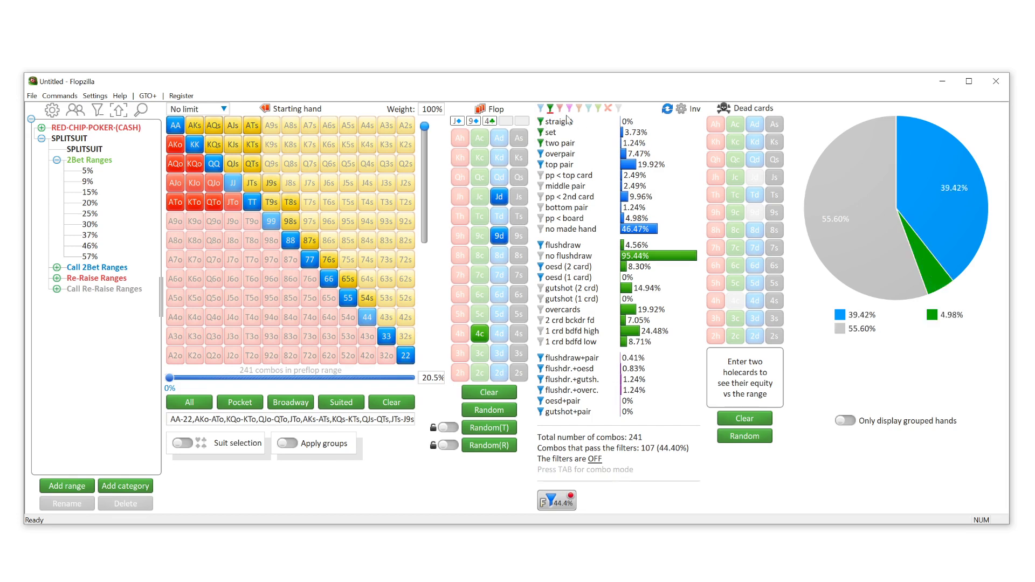
Step: Group overpairs, top, middle and bottom pairs and the underpair categories in red
click(559, 109)
click(541, 154)
click(541, 165)
click(540, 176)
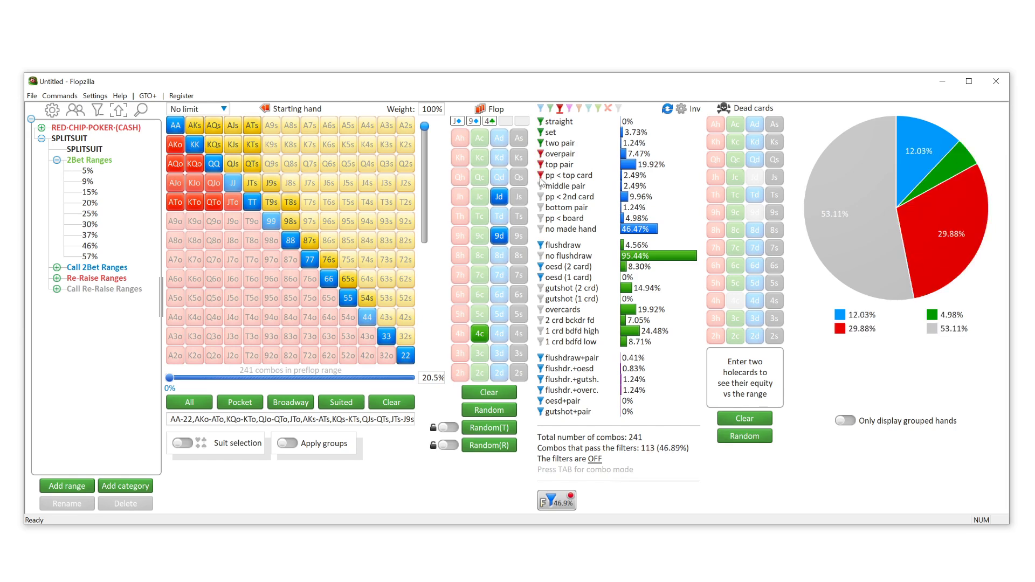
click(541, 186)
click(541, 197)
click(541, 207)
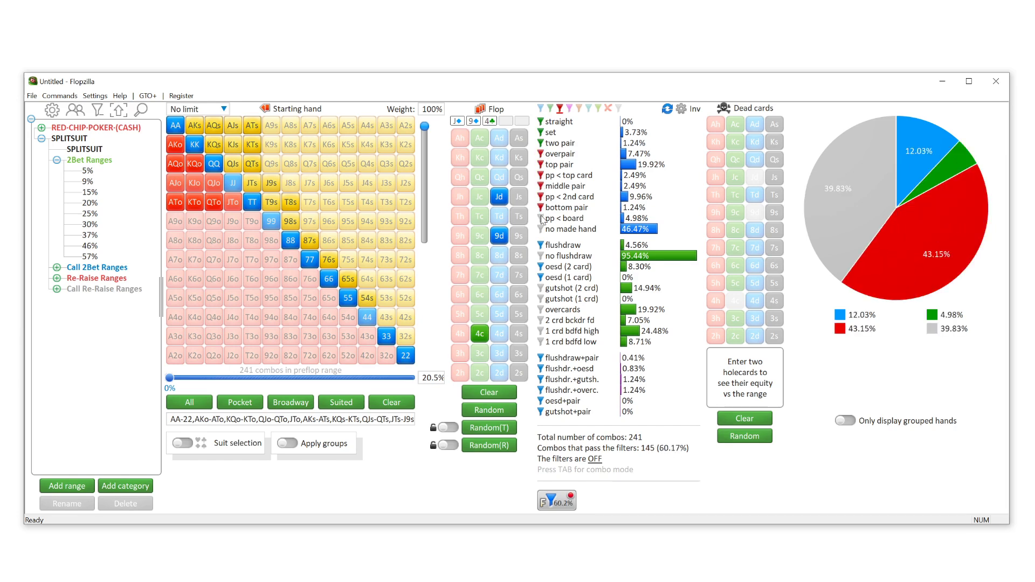
click(541, 218)
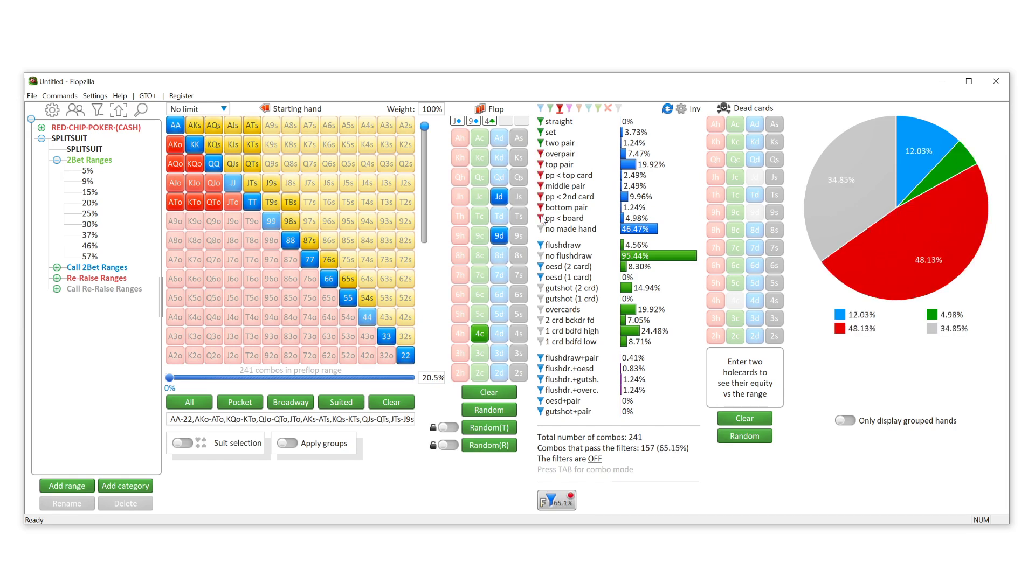
Step: Group flush draws, OESDs, gutshots and backdoor flush draws in magenta
click(569, 110)
click(541, 245)
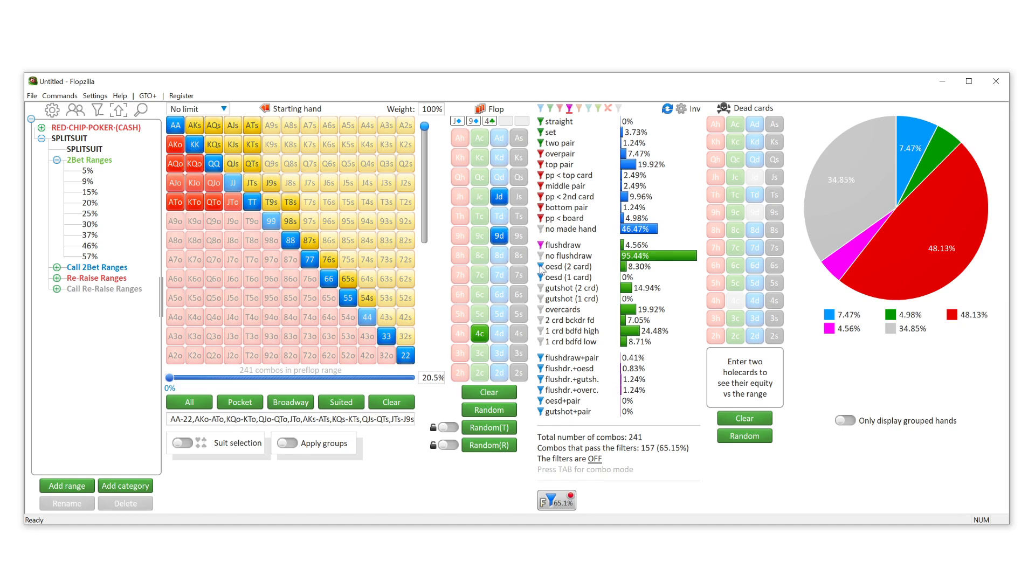
click(541, 267)
click(541, 278)
click(541, 289)
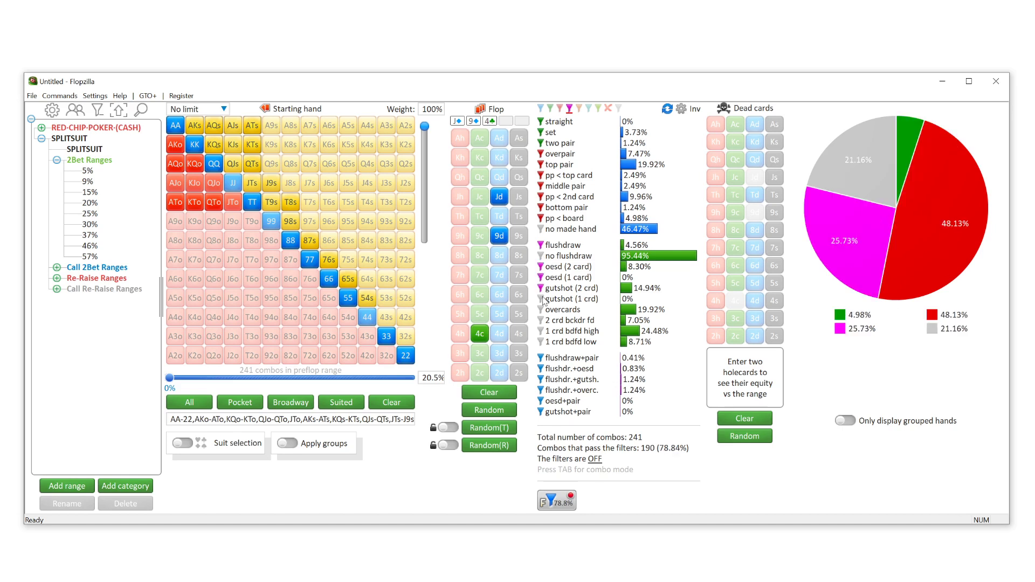
click(540, 300)
click(540, 321)
click(540, 332)
click(541, 342)
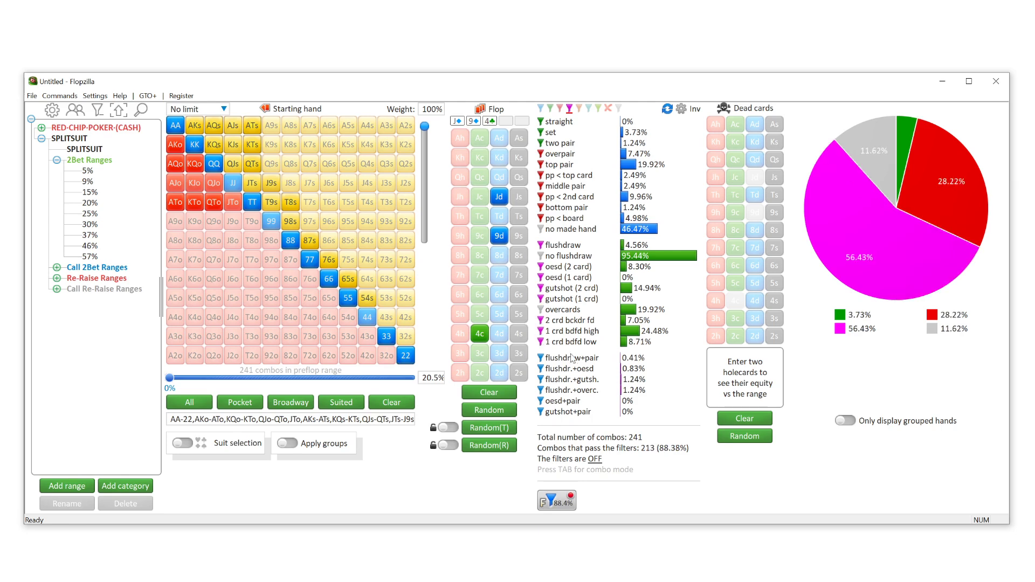
Step: Add the combo draws (flush draw+pair/gutshot/OESD/overcards, OESD+pair, gutshot+pair) to magenta
click(541, 358)
click(540, 379)
click(540, 368)
click(541, 390)
click(540, 402)
click(540, 412)
Step: Turn on 'Only display grouped hands' so the pie reads 4.23%, 31.92% and 63.85%
click(845, 421)
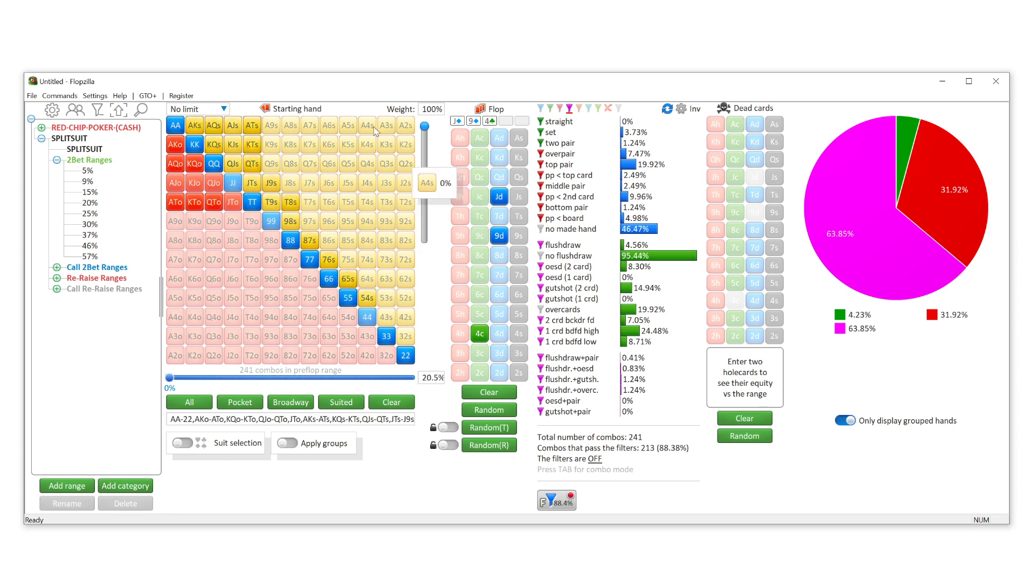
Step: Clear the J♦9♦4♣ flop and open the Flop breakdown covering all 22100 flops
click(487, 391)
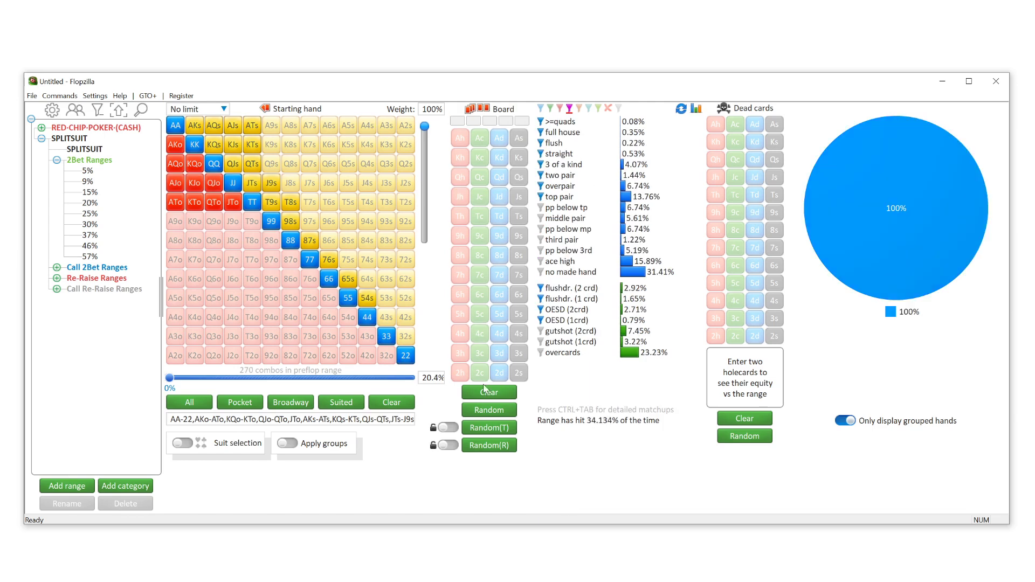
click(697, 109)
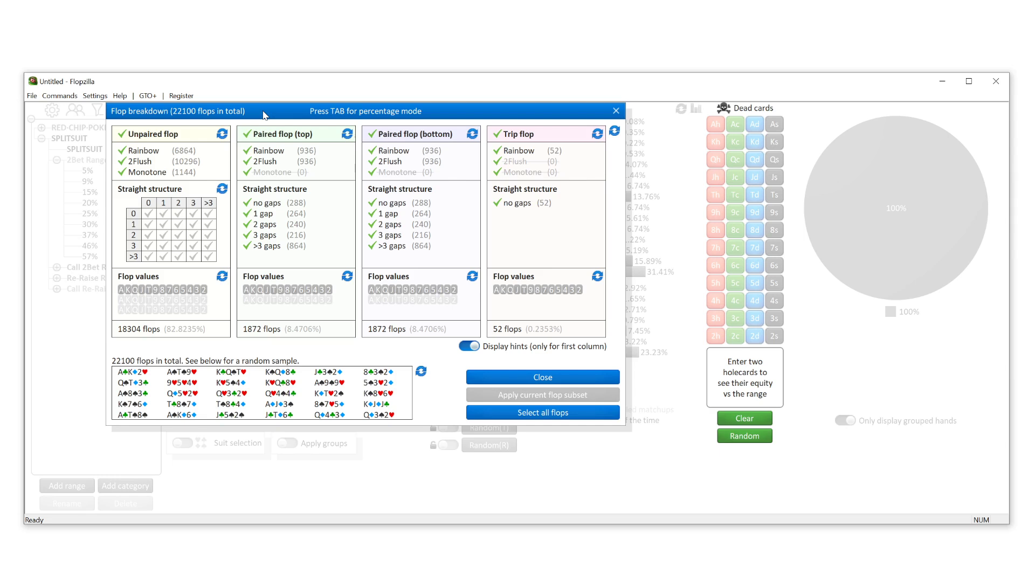
Step: Exclude paired-top, paired-bottom and trip flops, keeping 18304 unpaired rainbow, two-flush and monotone flops
mouse_move(157, 157)
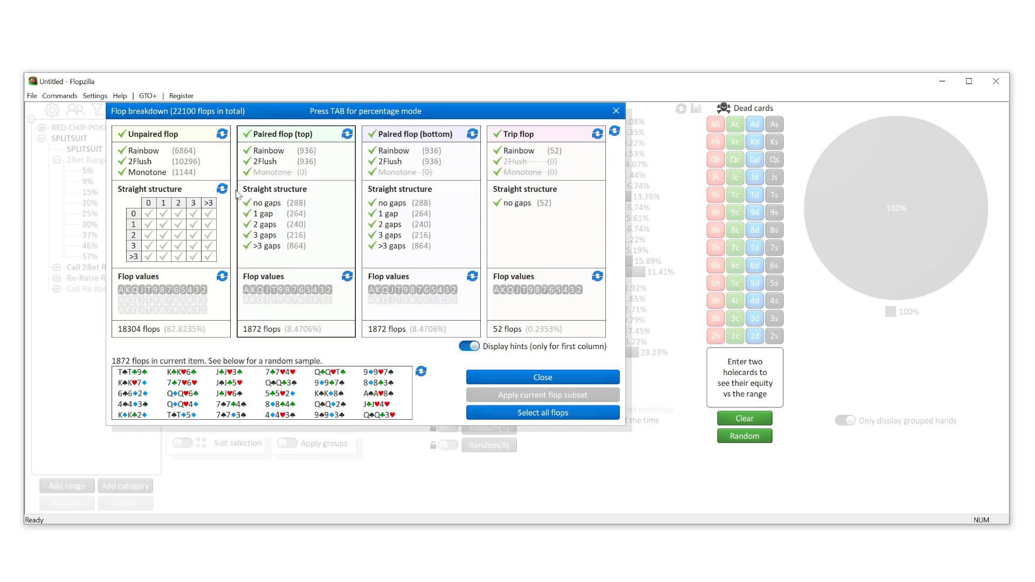
click(246, 134)
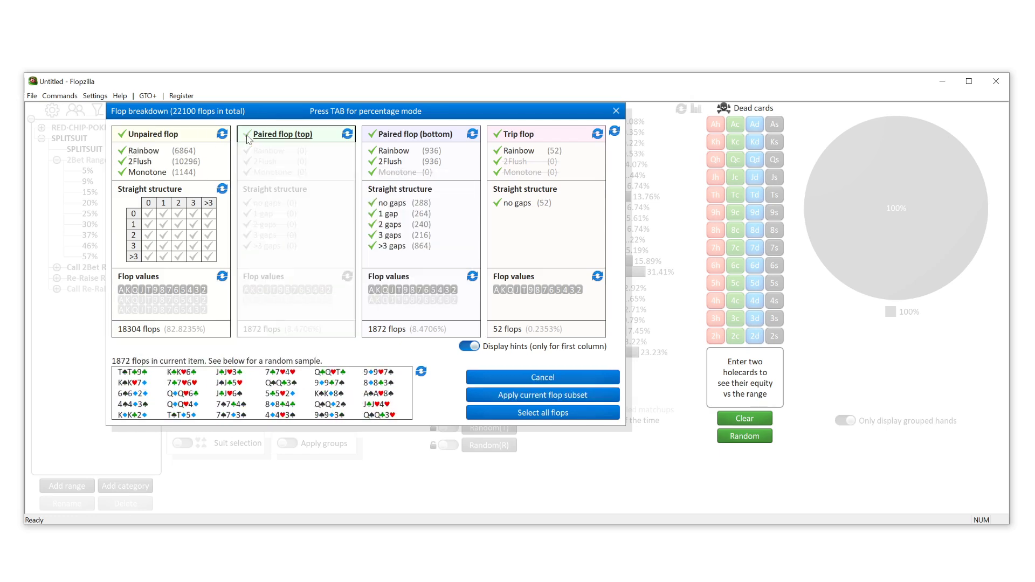
click(371, 133)
click(497, 133)
mouse_move(158, 162)
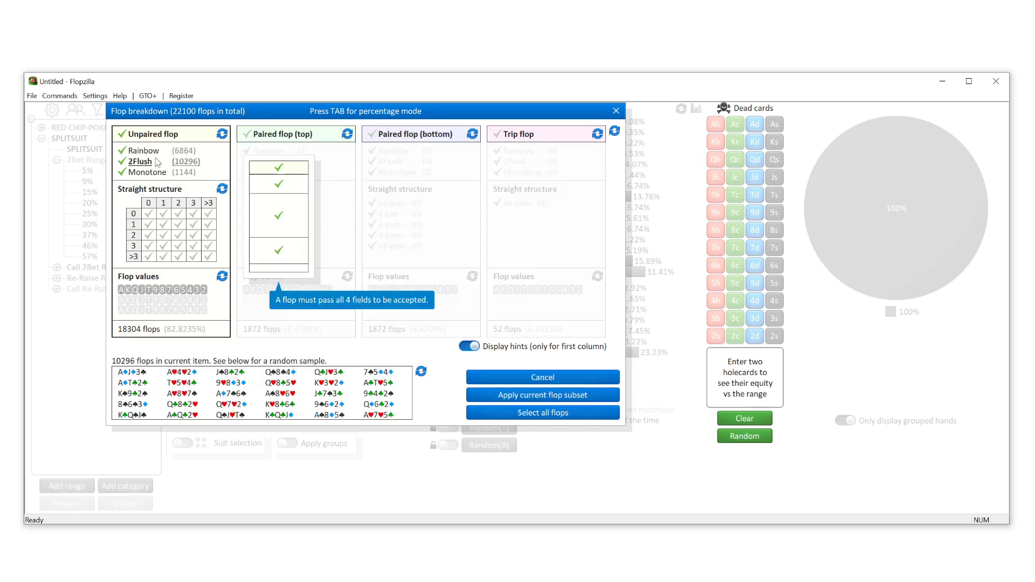
click(122, 161)
click(122, 173)
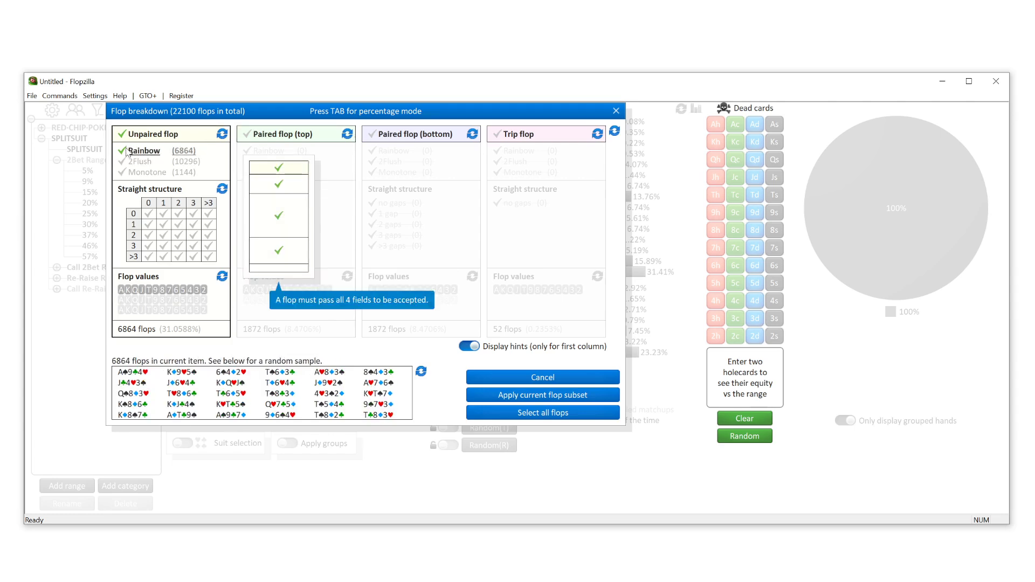
click(123, 161)
click(123, 173)
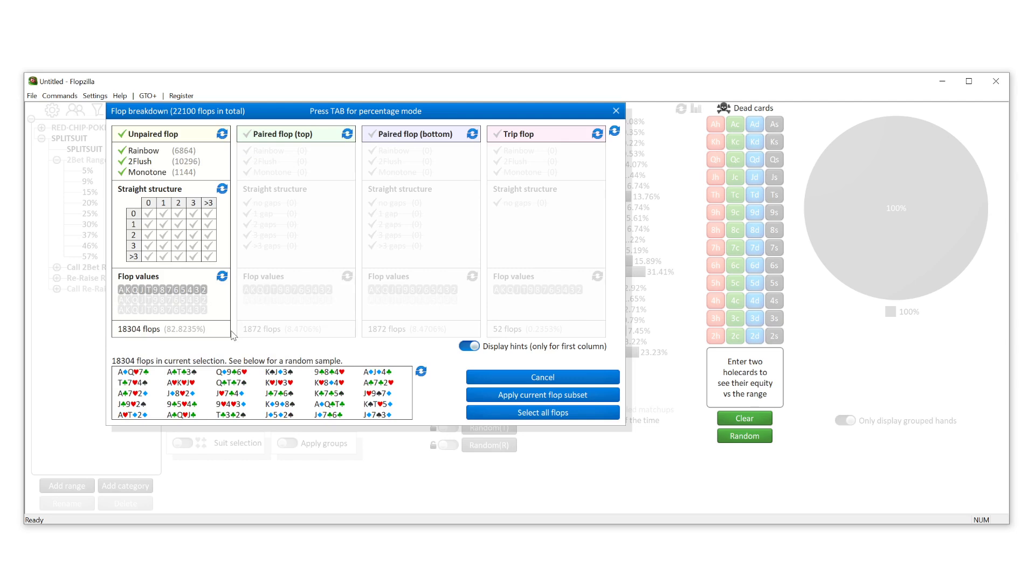
Step: Pick A as top flop card and K–T as second card, then close the Flop breakdown
click(122, 290)
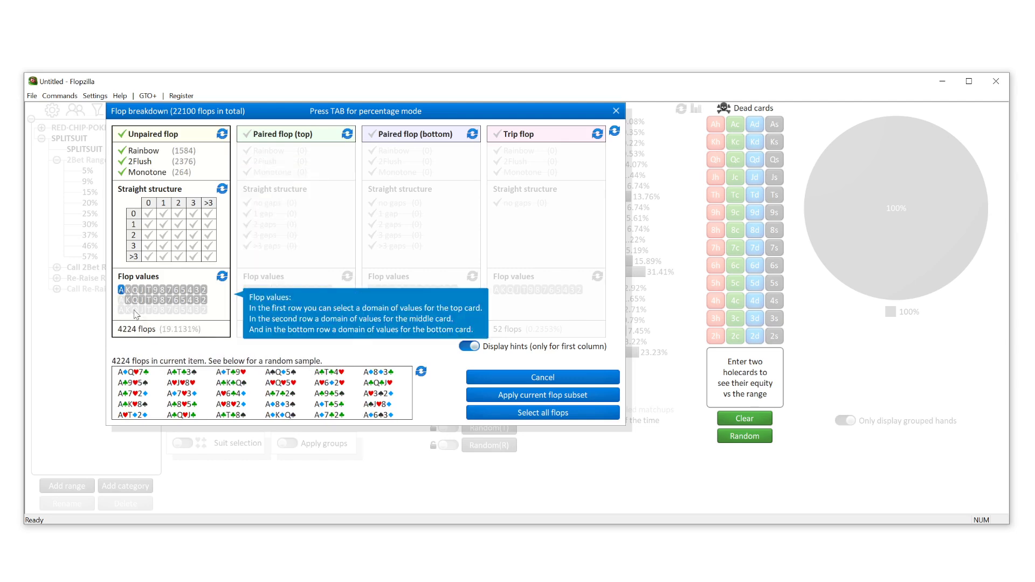
drag(130, 301, 204, 311)
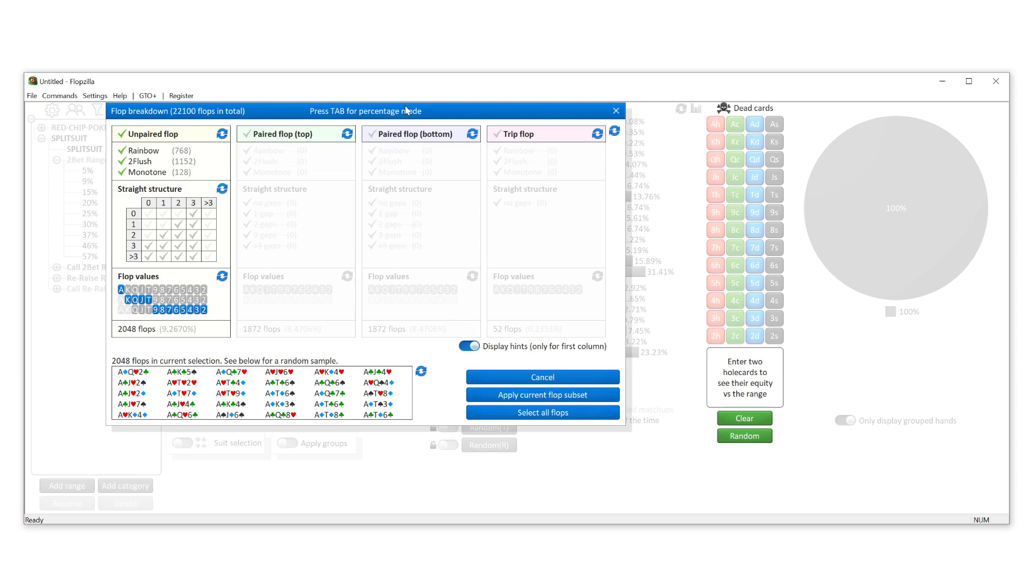
click(616, 111)
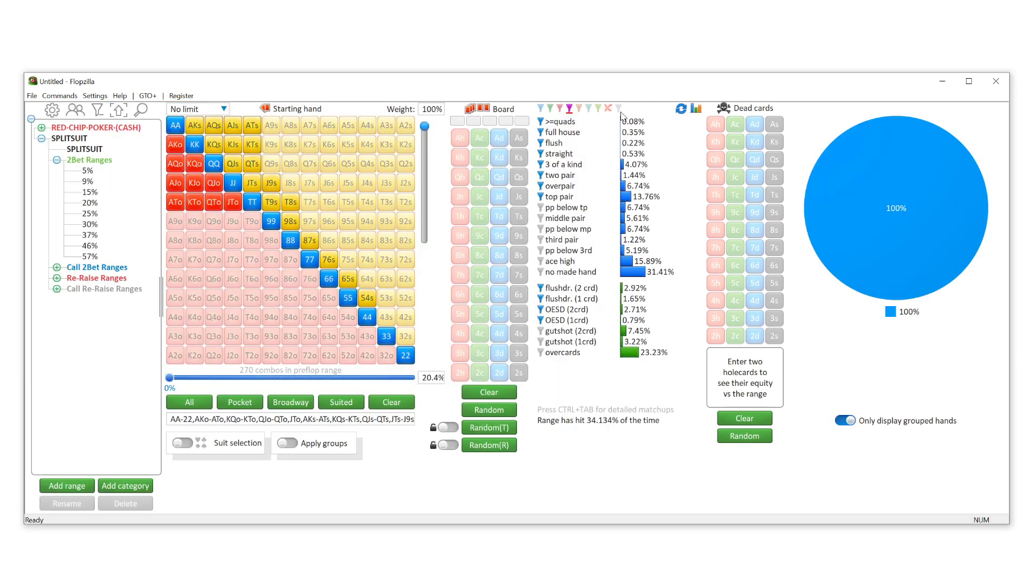
Step: Enable multi-player mode and load Call 2Bet 16% as the second range, 46.180% equity
click(77, 112)
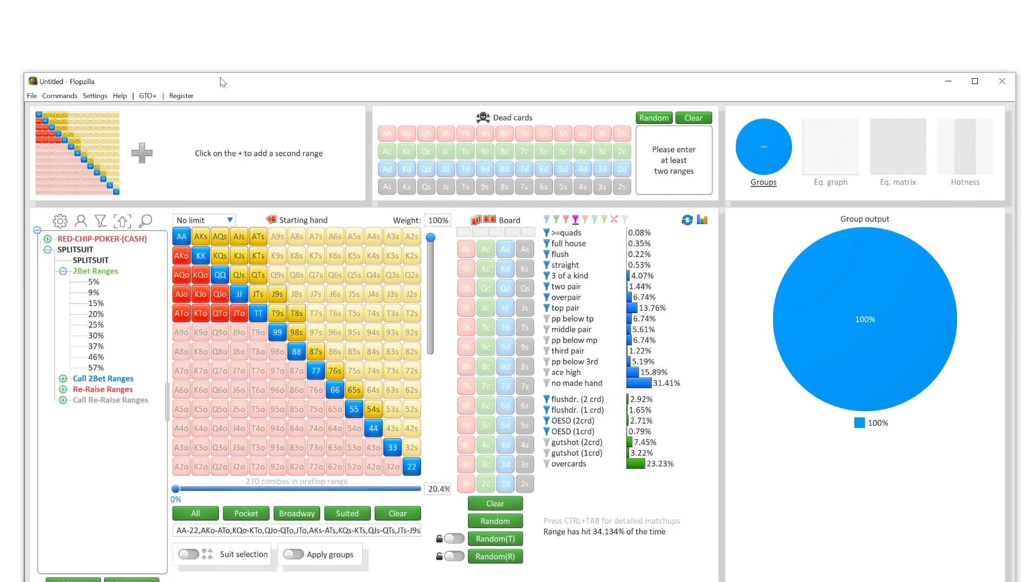
drag(222, 81, 221, 19)
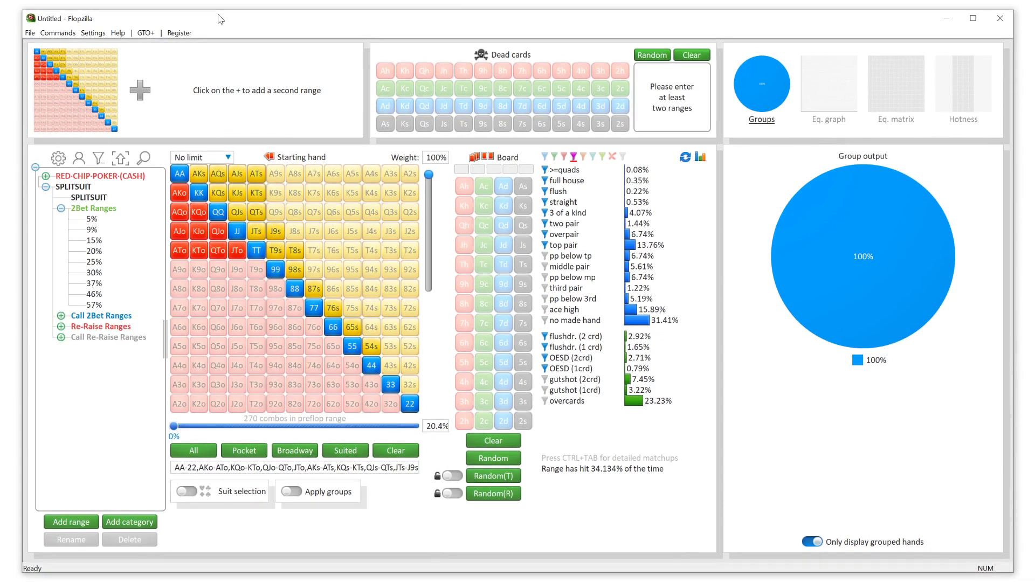
click(138, 96)
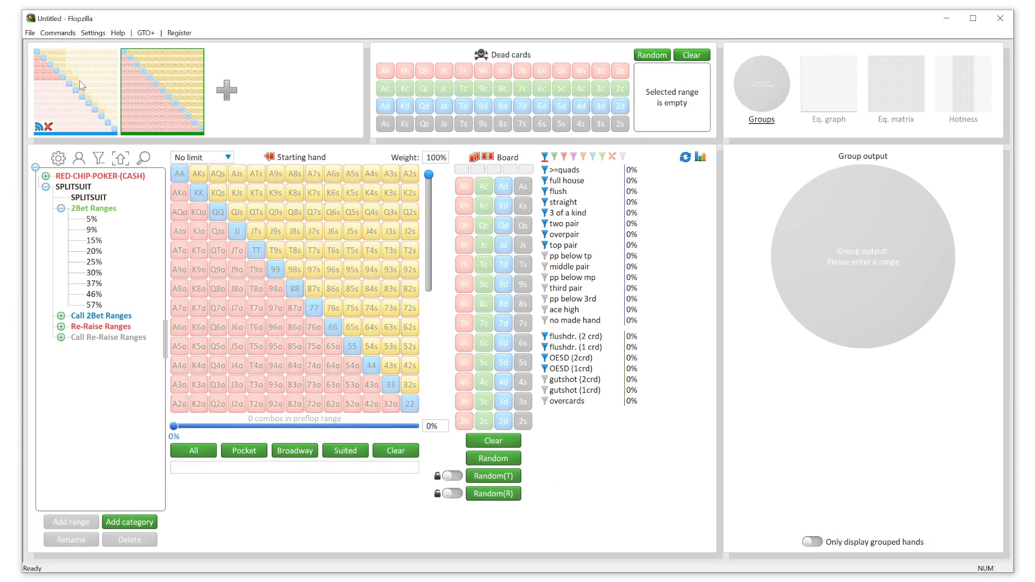
click(82, 85)
click(152, 82)
click(61, 316)
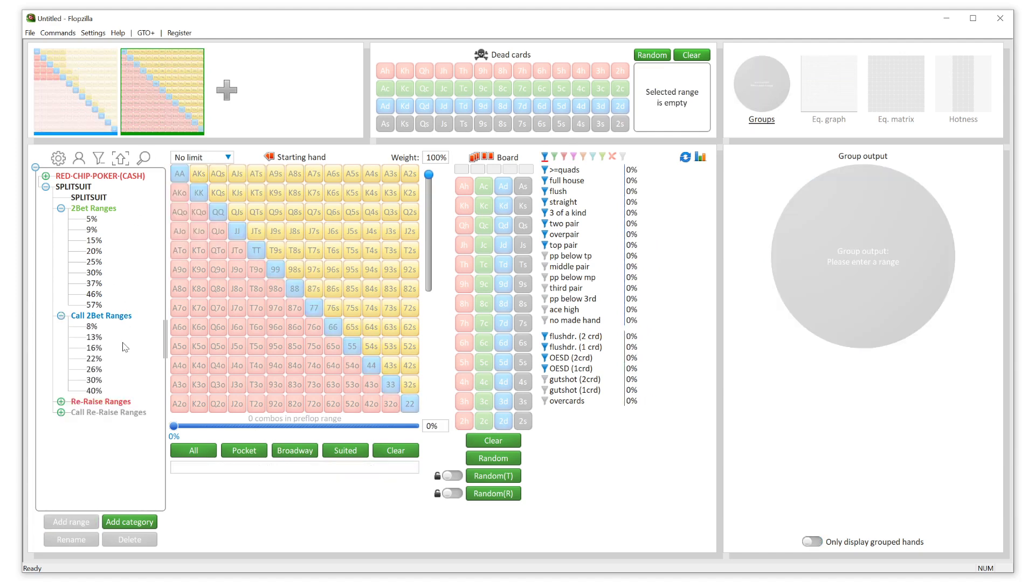
click(93, 358)
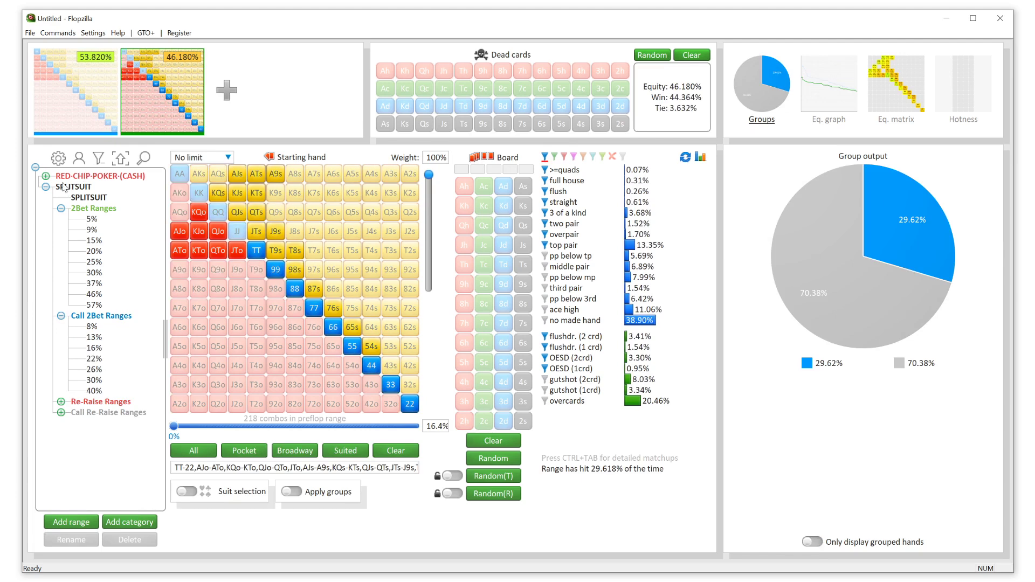
click(61, 316)
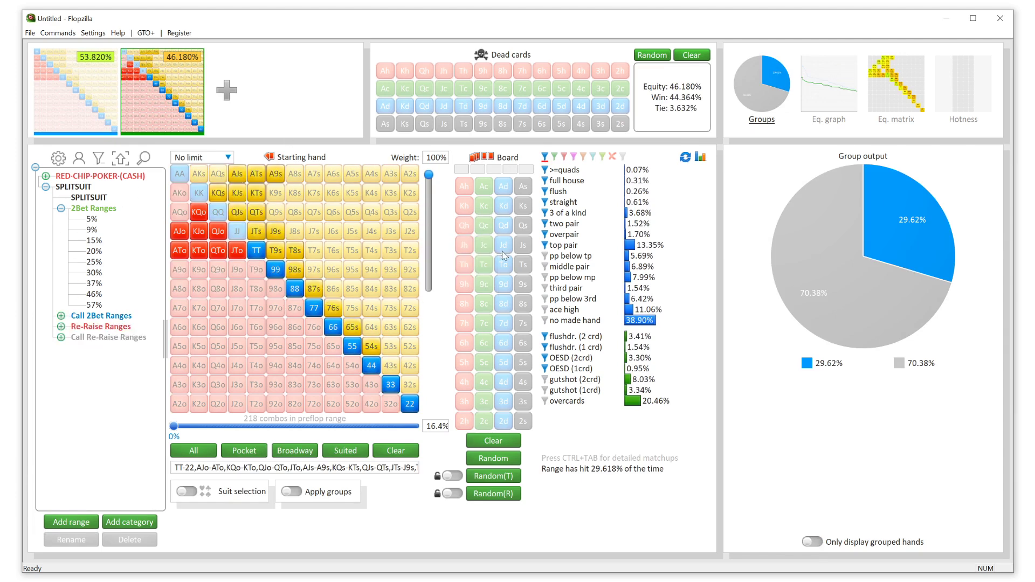
Step: Deal a K♠ Q♠ 6♥ flop
click(523, 209)
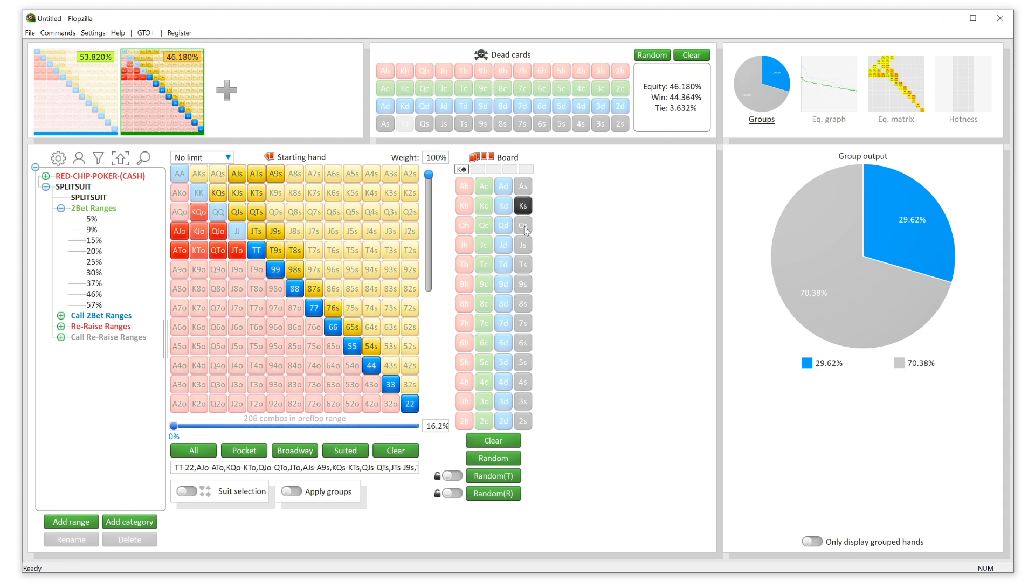
click(522, 226)
click(471, 349)
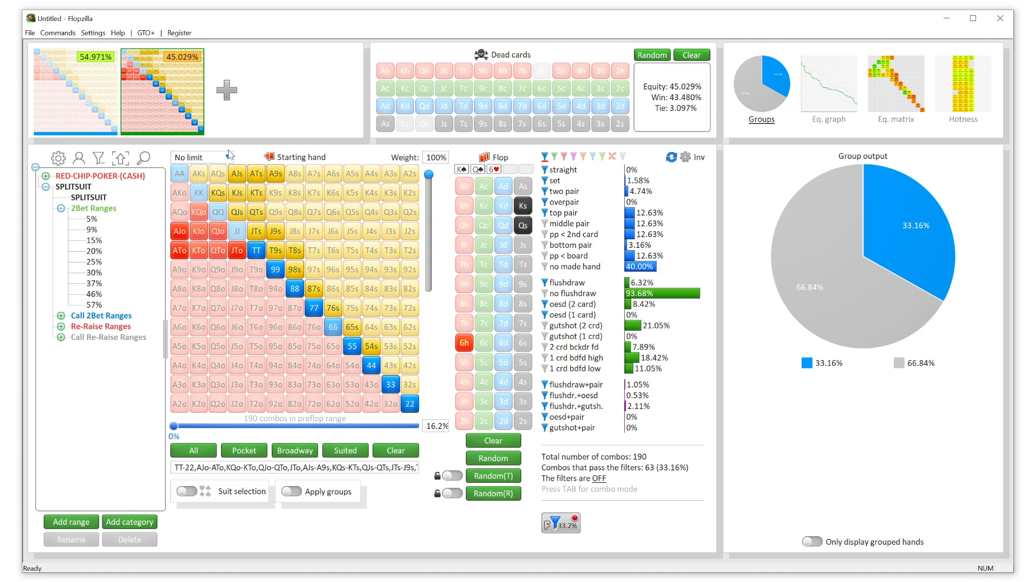
Step: Compare both ranges' stats, then turn filters on for the first range, reaching 56.435% equity
click(96, 89)
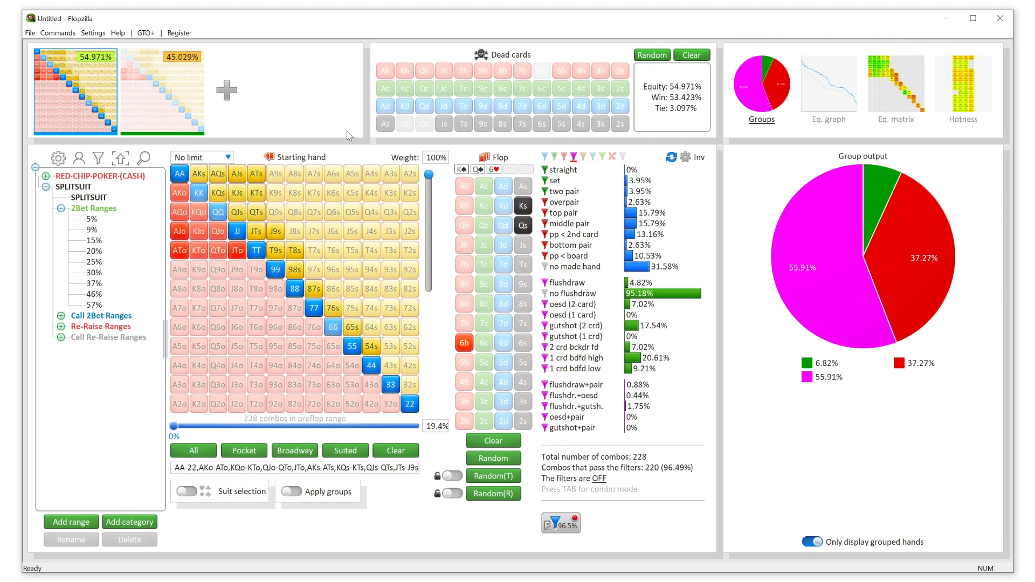
click(176, 84)
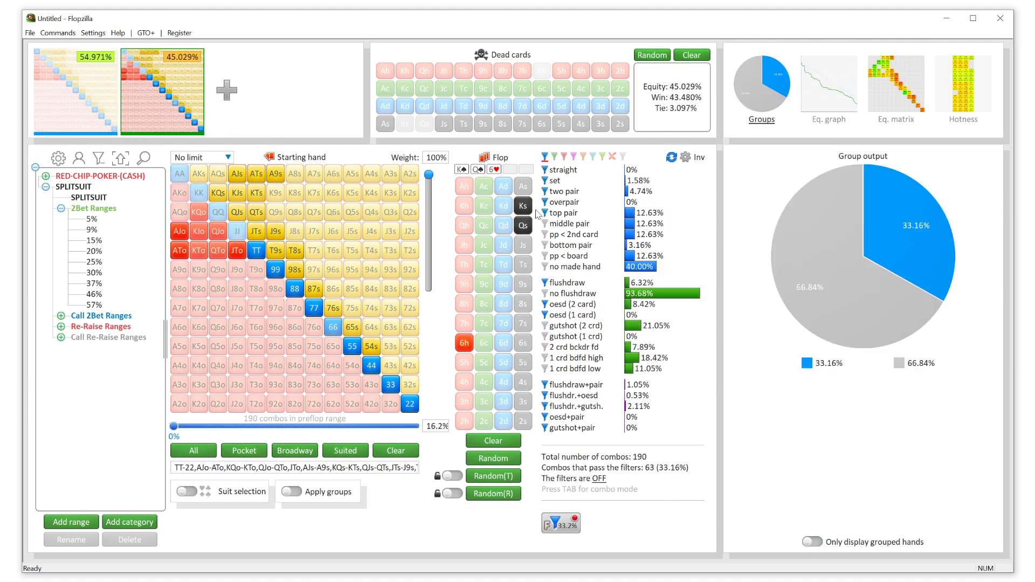
click(80, 97)
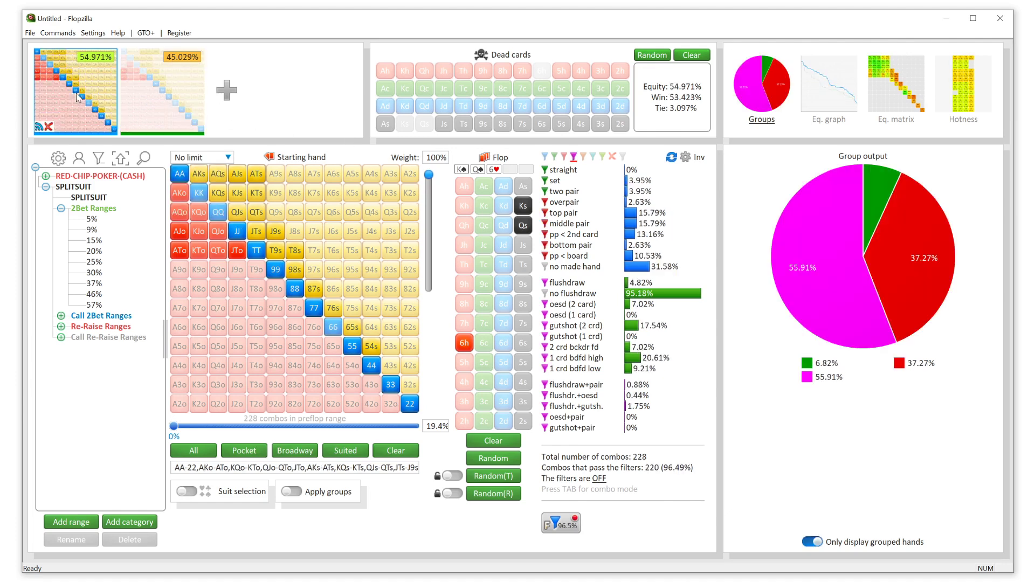
click(567, 526)
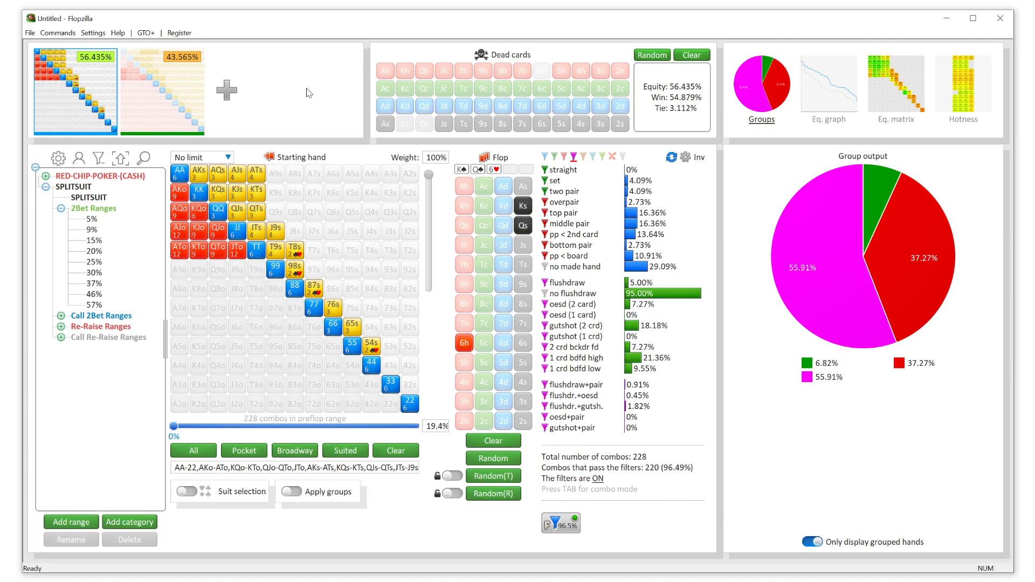
Step: View the first range's equity graph and the equity matrix by starting hand
click(845, 96)
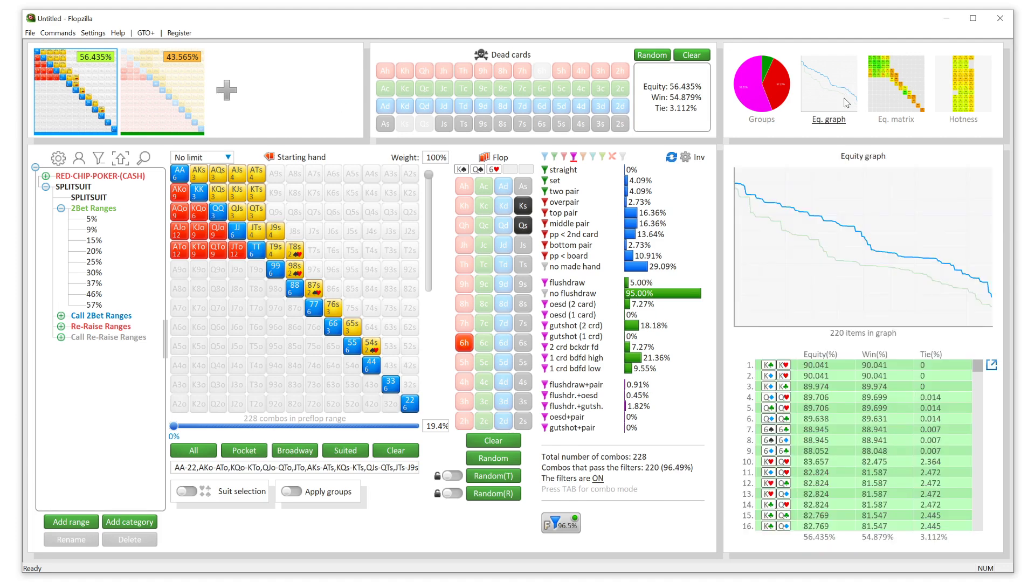
mouse_move(839, 230)
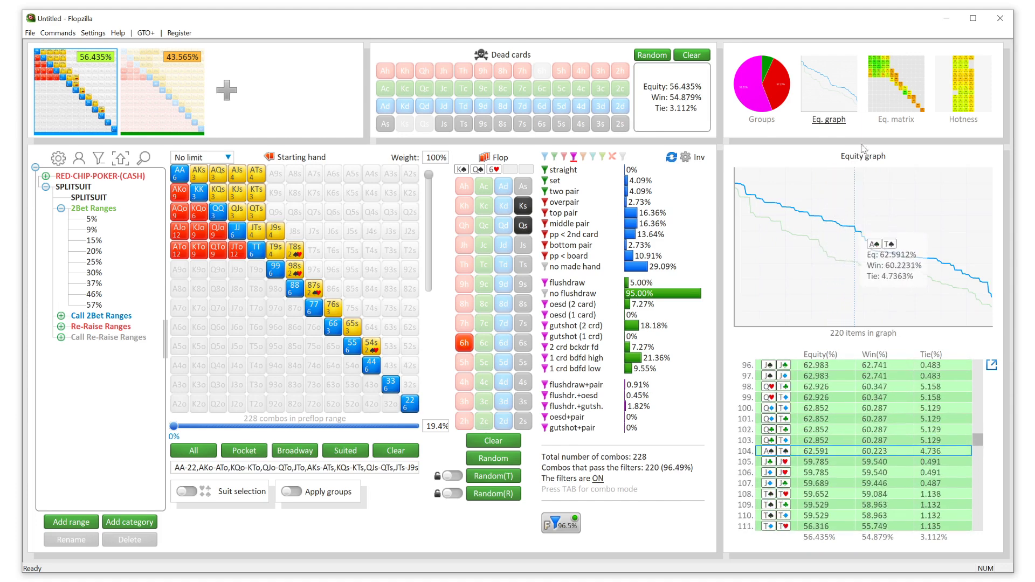
click(885, 99)
mouse_move(785, 243)
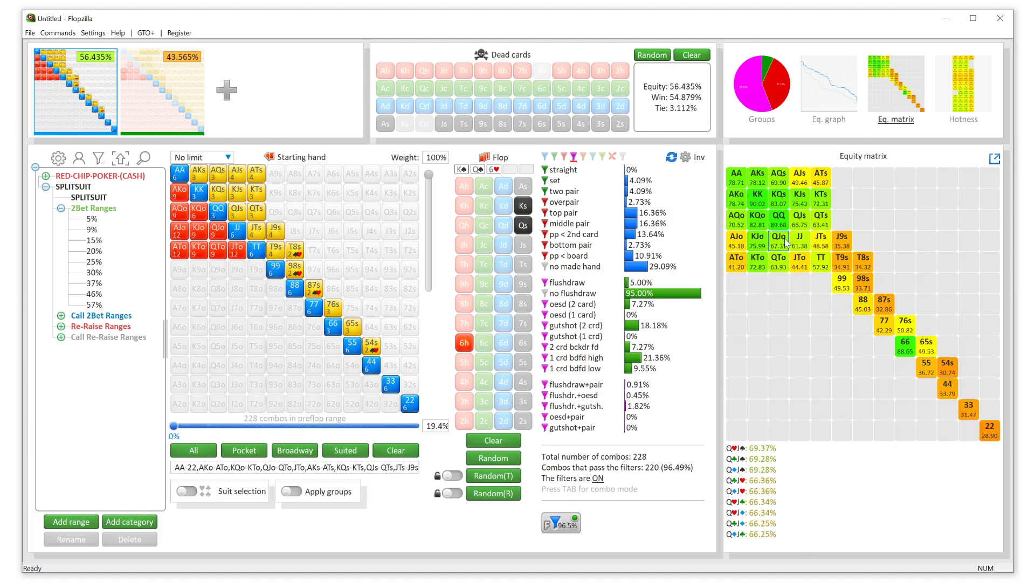
mouse_move(765, 217)
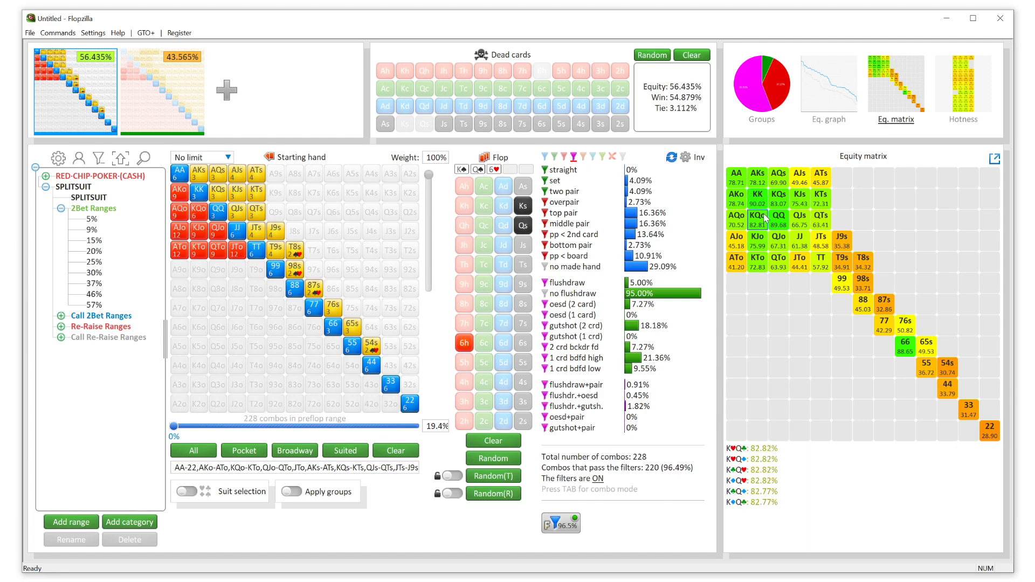
Step: Check the second player's equity matrix, then show the first range's turn-card Hotness
click(160, 96)
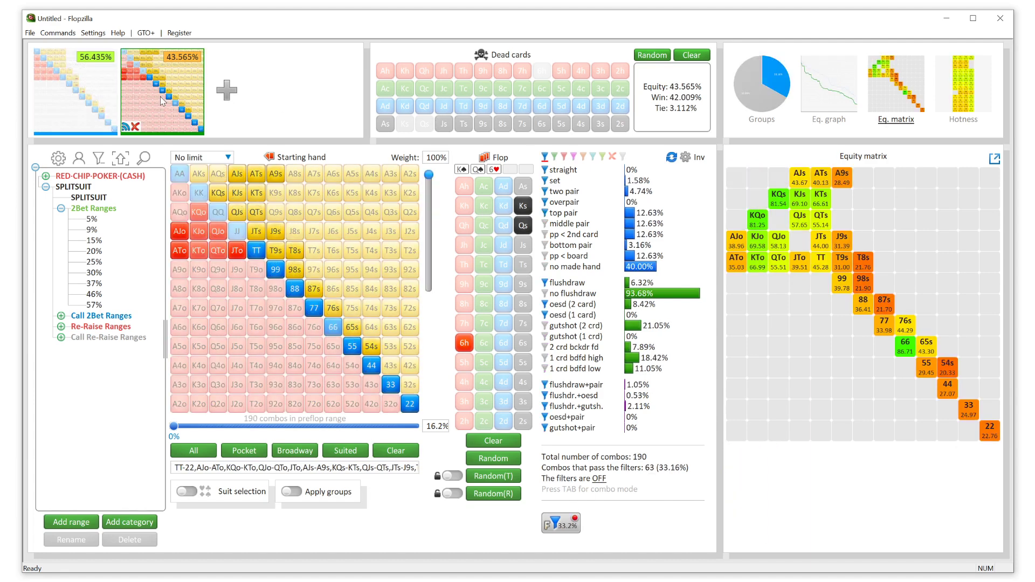
click(60, 89)
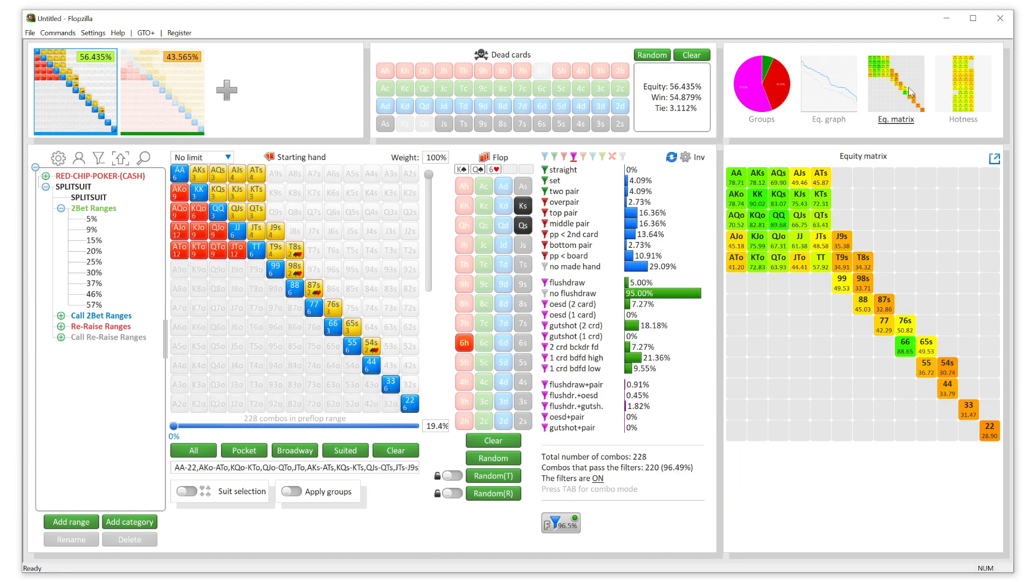
click(978, 90)
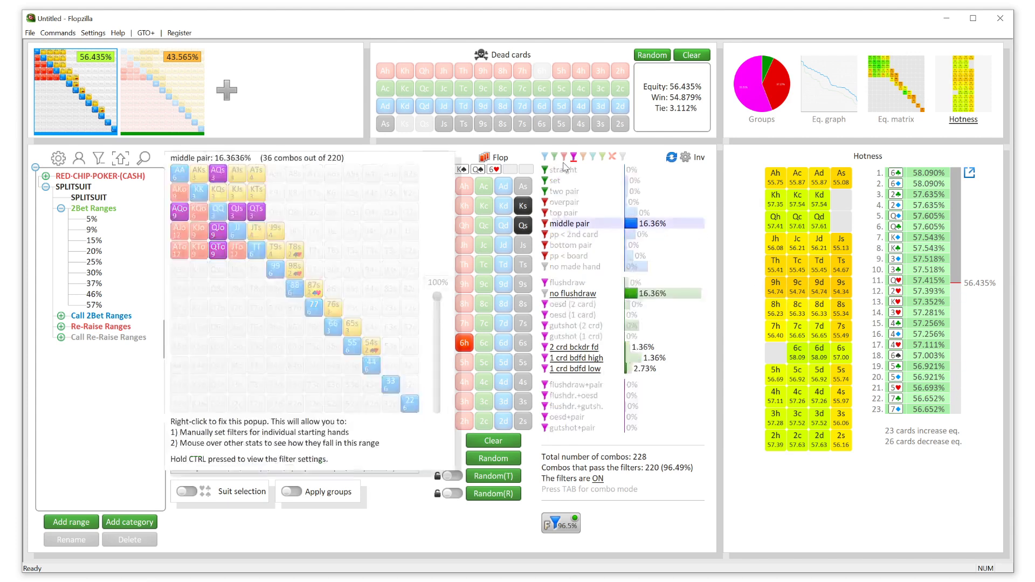
Step: Switch Hotness to the second range: 43.565% equity, 26 turns raising it, 23 lowering it
click(176, 87)
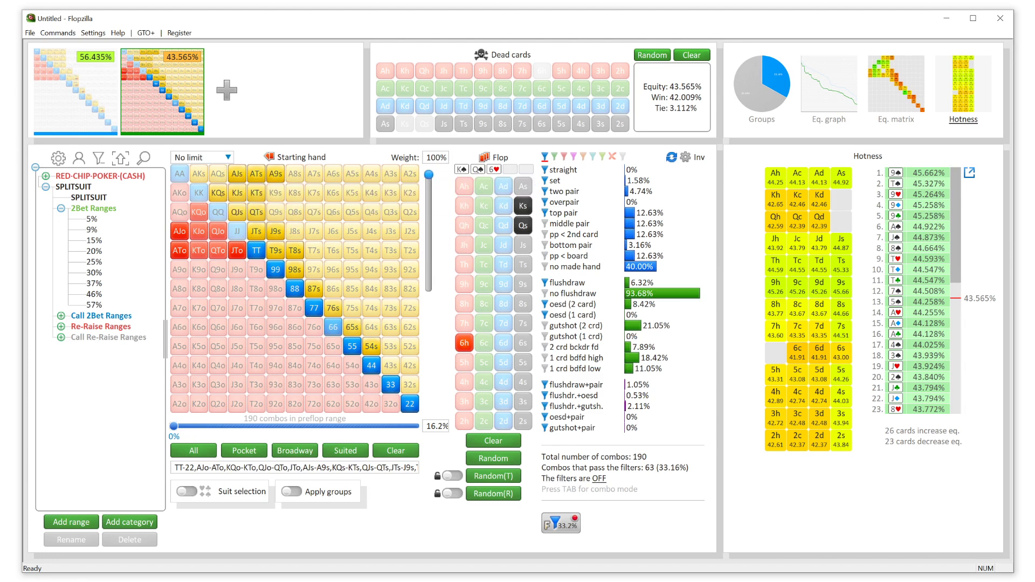
mouse_move(696, 174)
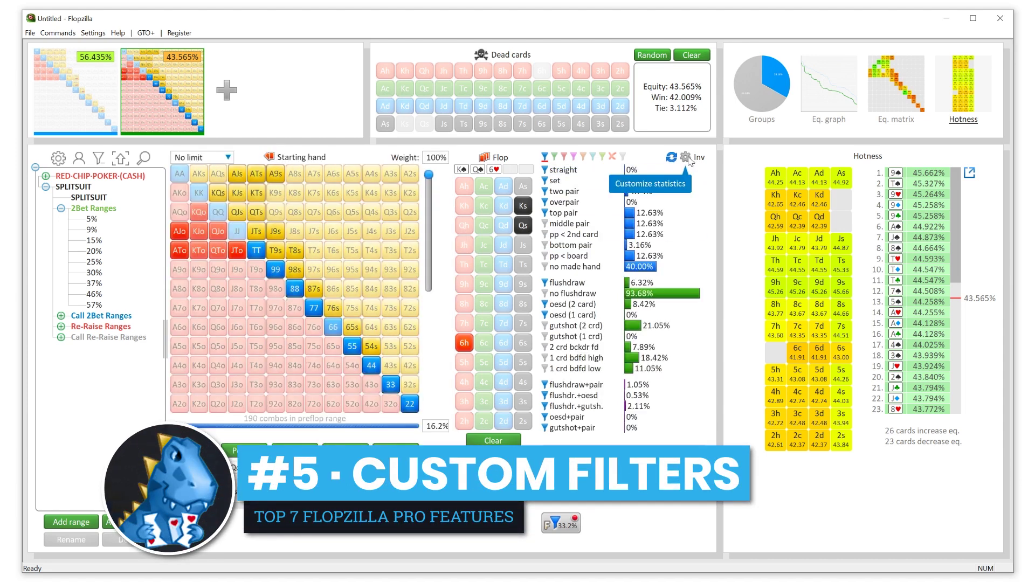
Step: Combine middle pair AND 2 crd bckdr fd into the custom stat editor's buffer
click(686, 157)
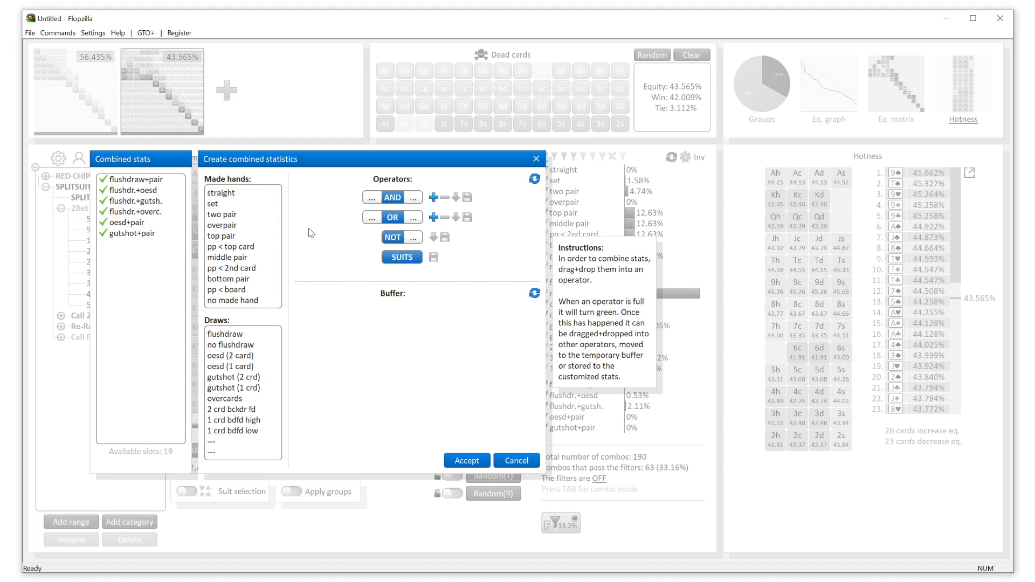
mouse_move(226, 258)
mouse_down()
mouse_move(333, 224)
mouse_move(372, 198)
mouse_up()
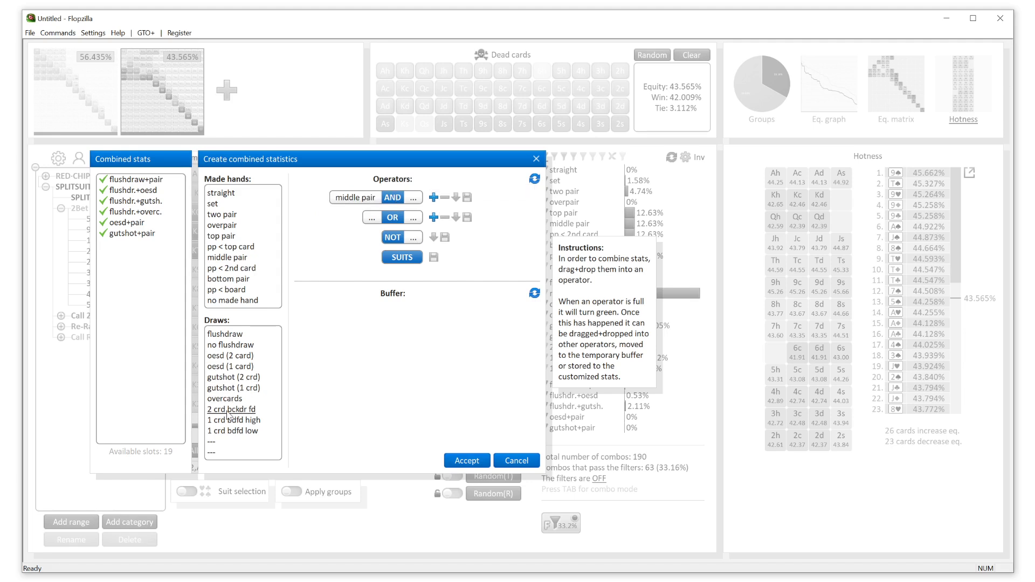
mouse_move(227, 411)
mouse_down()
mouse_move(409, 246)
mouse_move(410, 199)
mouse_up()
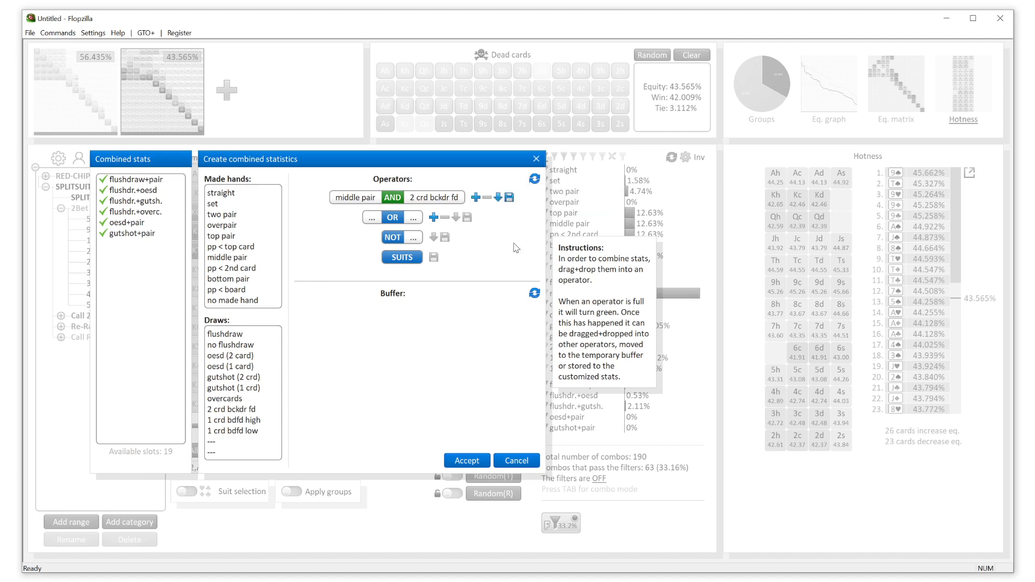
click(497, 198)
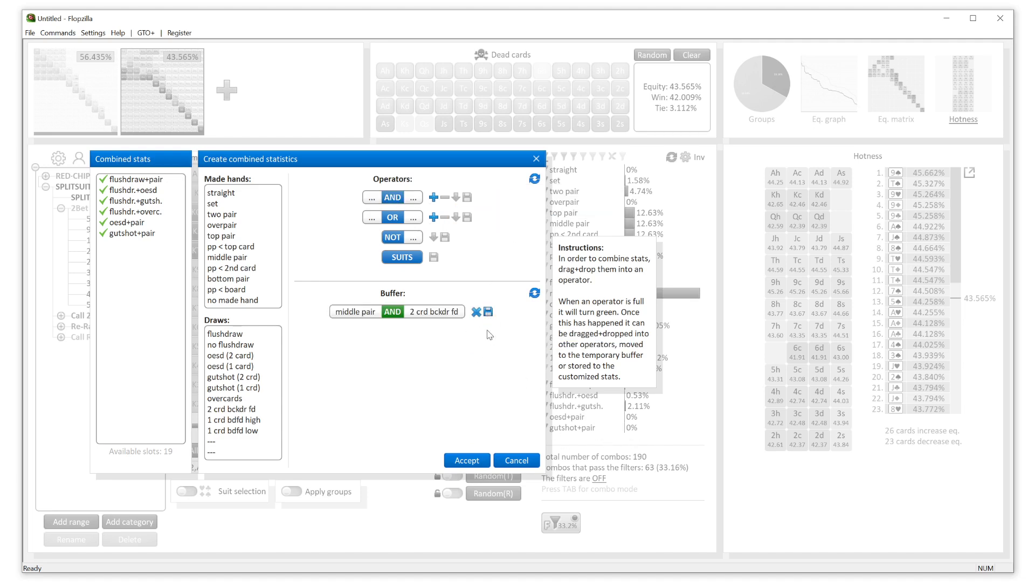
Step: Save the buffered combination as custom stat 'MP+BDFD' and accept the editor
click(488, 311)
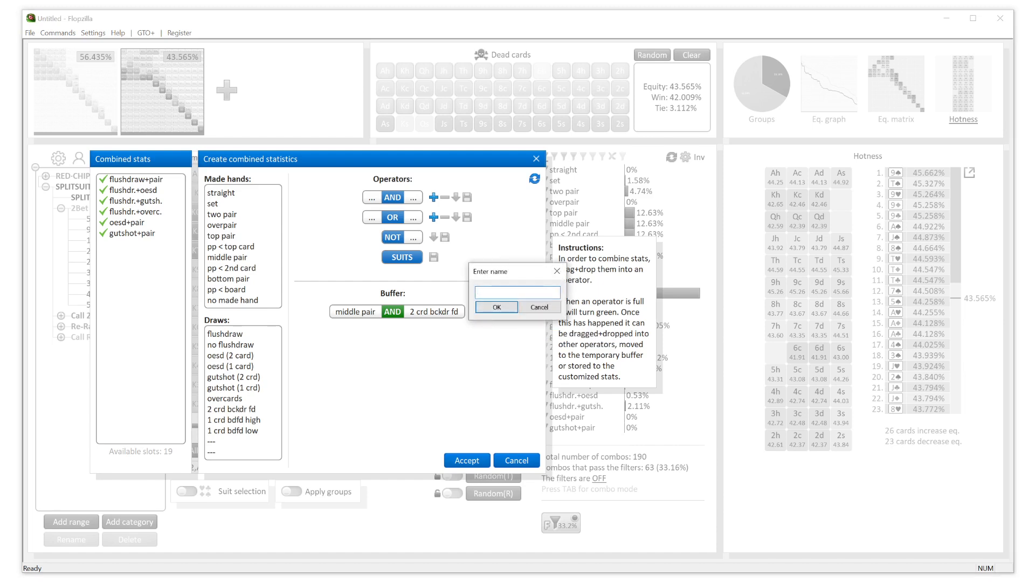
text(MP+BDFD)
click(497, 307)
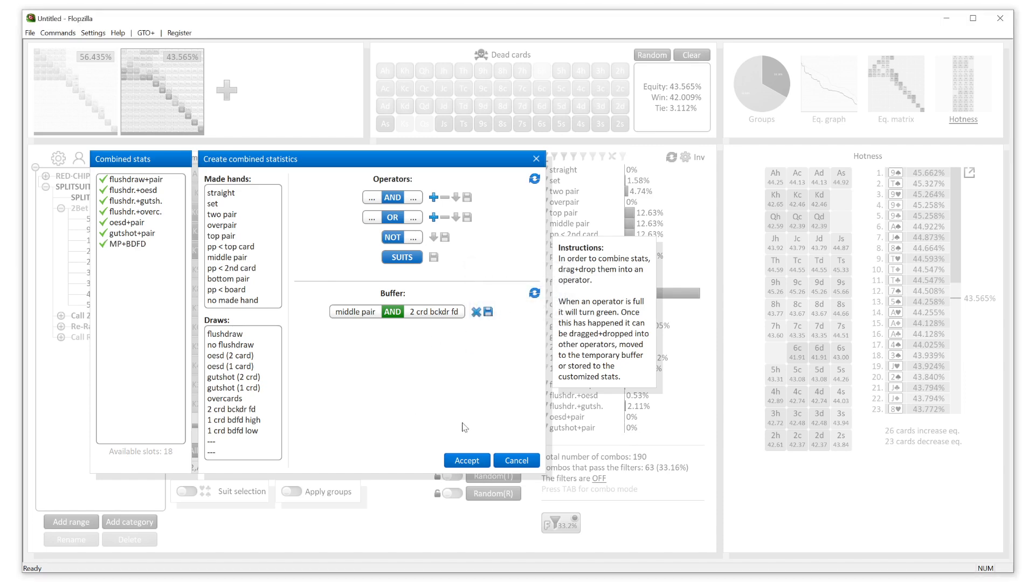
click(465, 462)
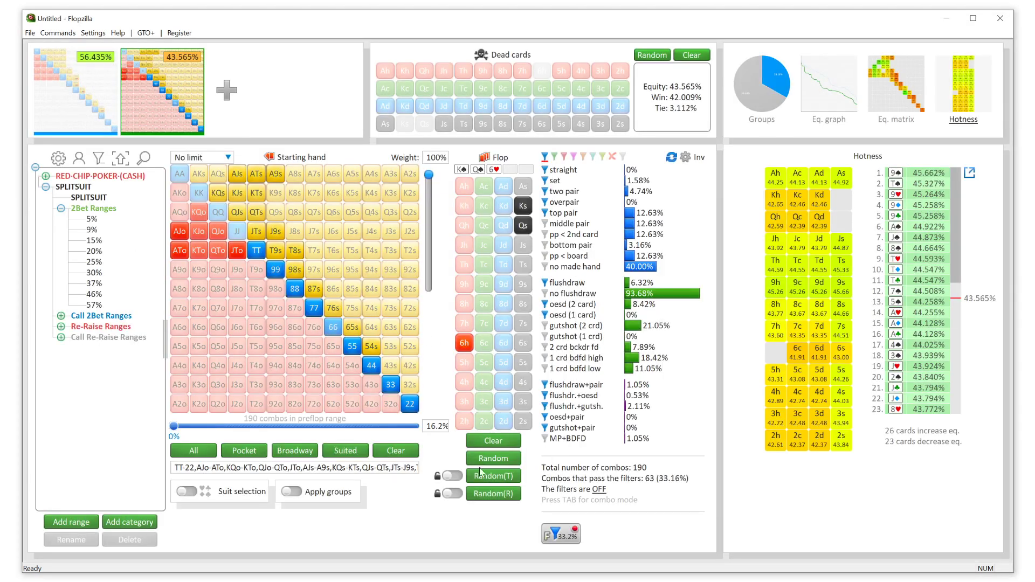
Step: Turn on the MP+BDFD filter so 65 of 190 combos pass
click(545, 440)
Step: Add a three-line note to the analysis via Commands > Add/edit note
click(60, 34)
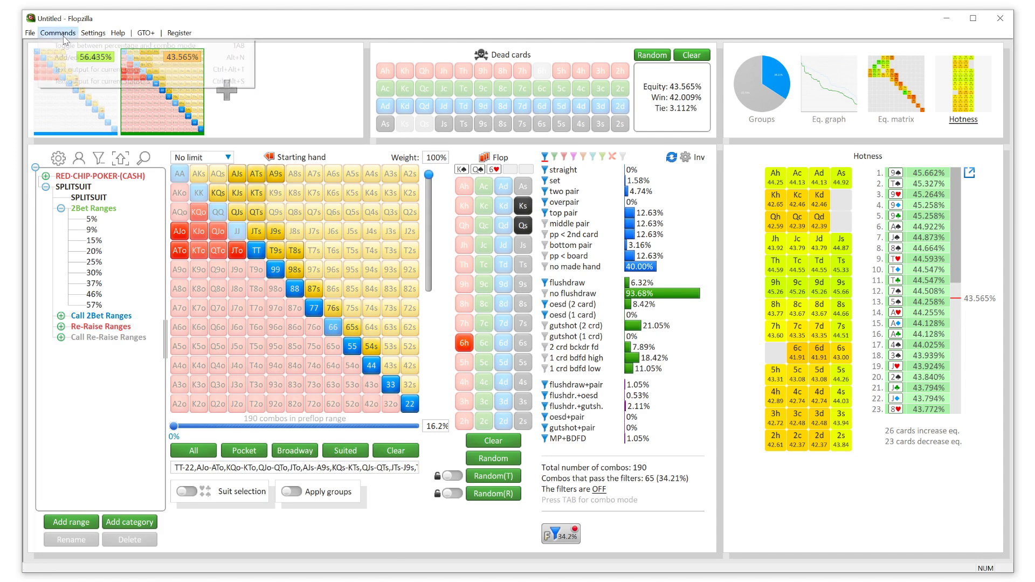
click(68, 57)
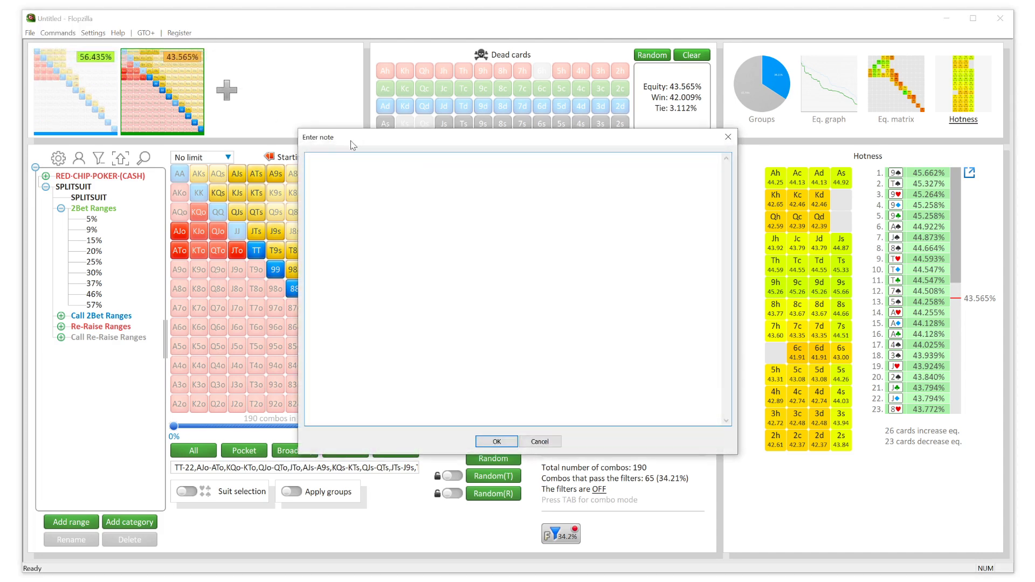
text(skjfdklsajfd)
key(Return)
text(sfdlkjslkfdj)
key(Return)
text(slfdjklsjfj)
click(483, 444)
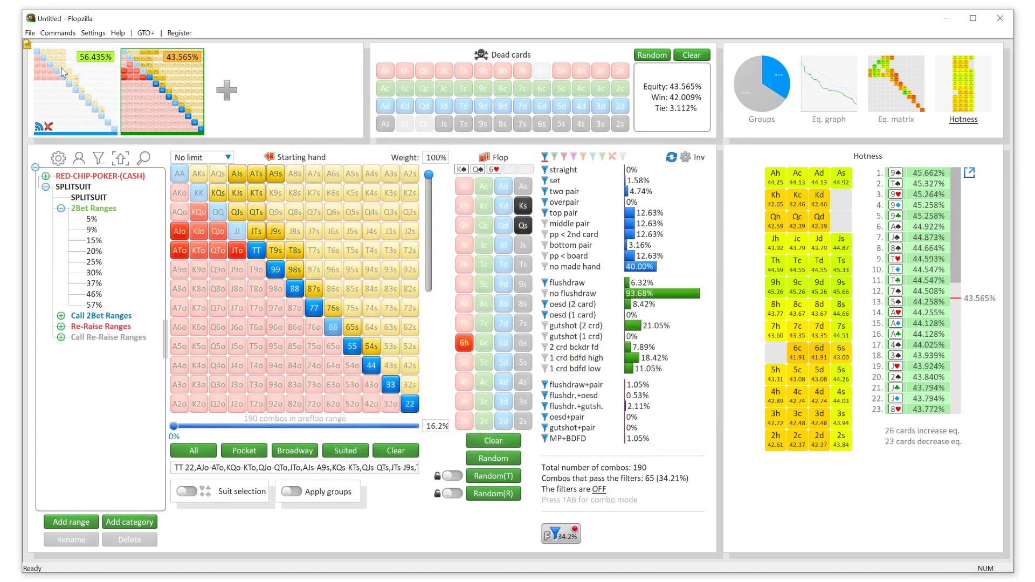
Step: Reopen the saved note from its note icon, then close it
click(30, 33)
mouse_move(93, 33)
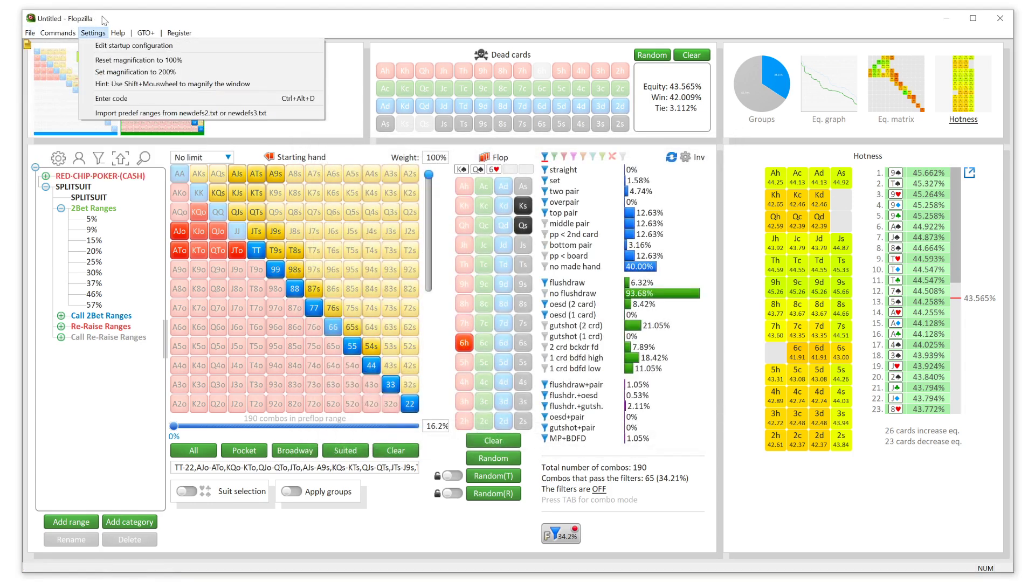
click(162, 17)
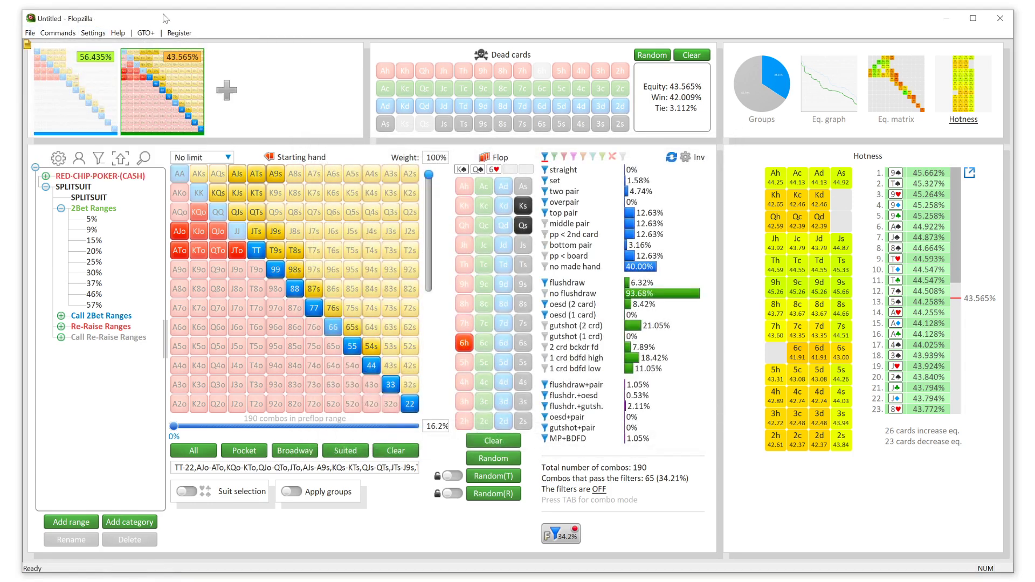
click(28, 45)
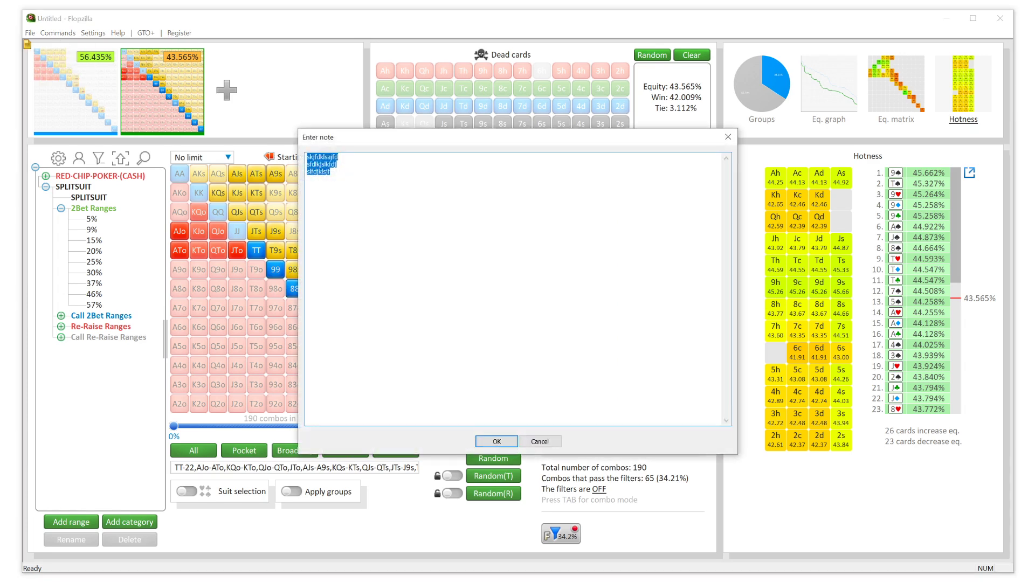
click(496, 441)
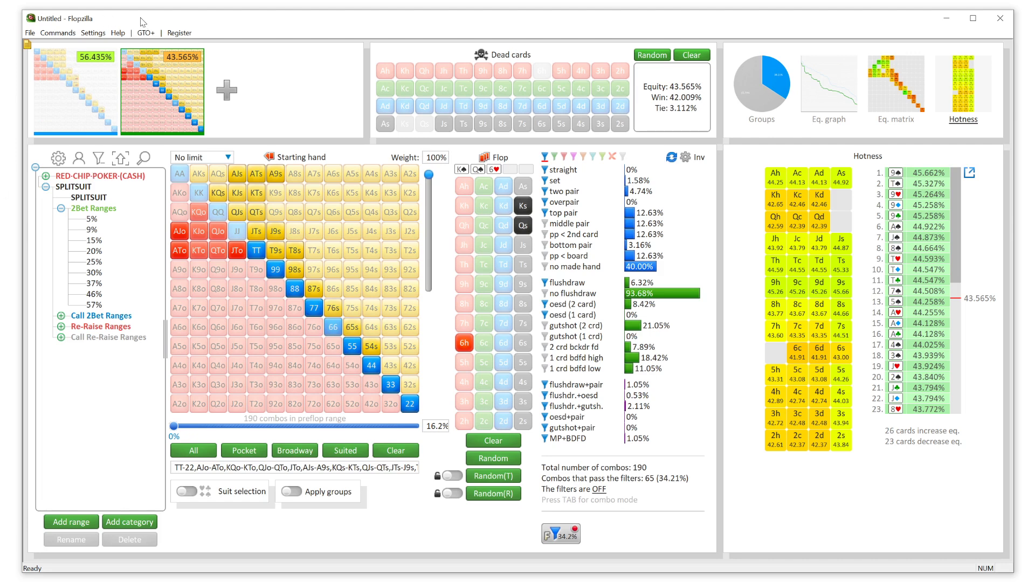
Step: Load the recent project '77 - Hand Exploration vs. SplitSuit.flp'
click(30, 35)
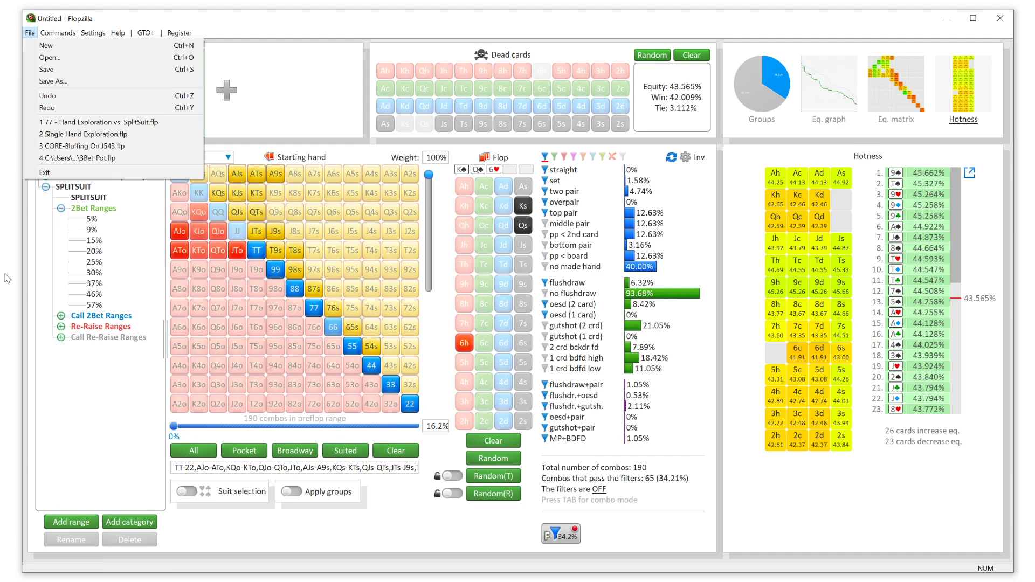
click(111, 123)
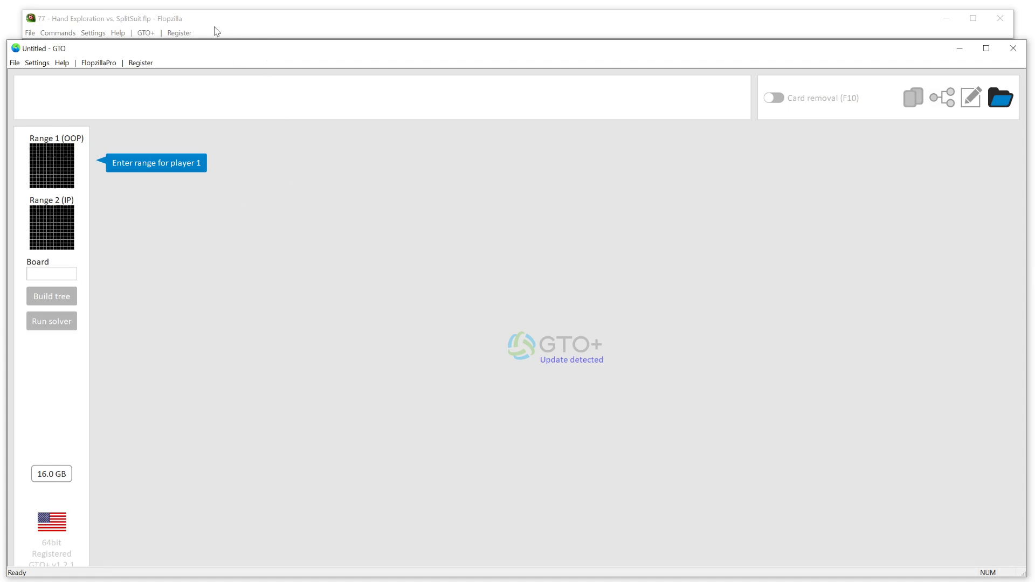
Step: Export both Flopzilla ranges and the T♦3♣2♣ board to GTO+
click(299, 22)
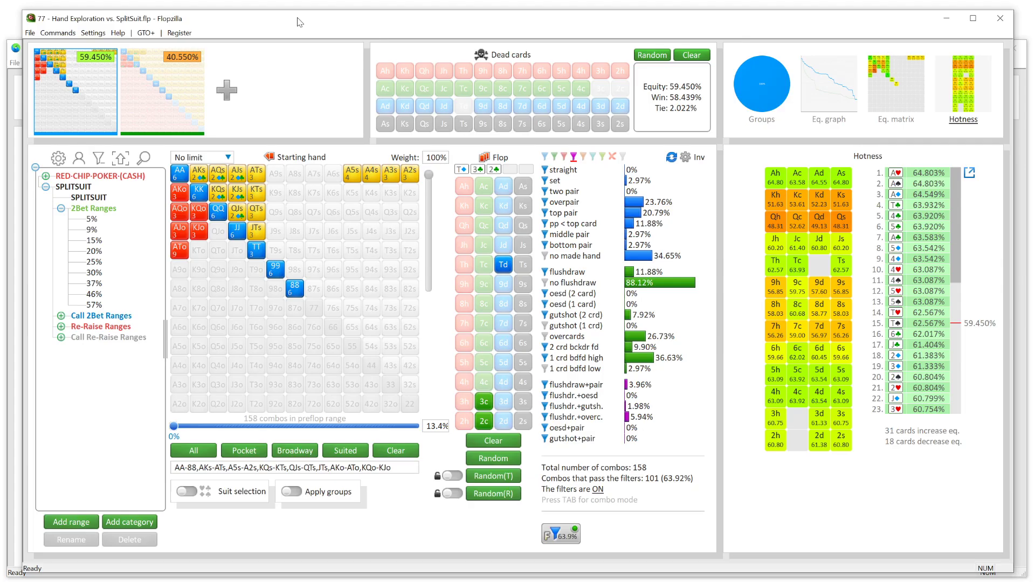
click(146, 33)
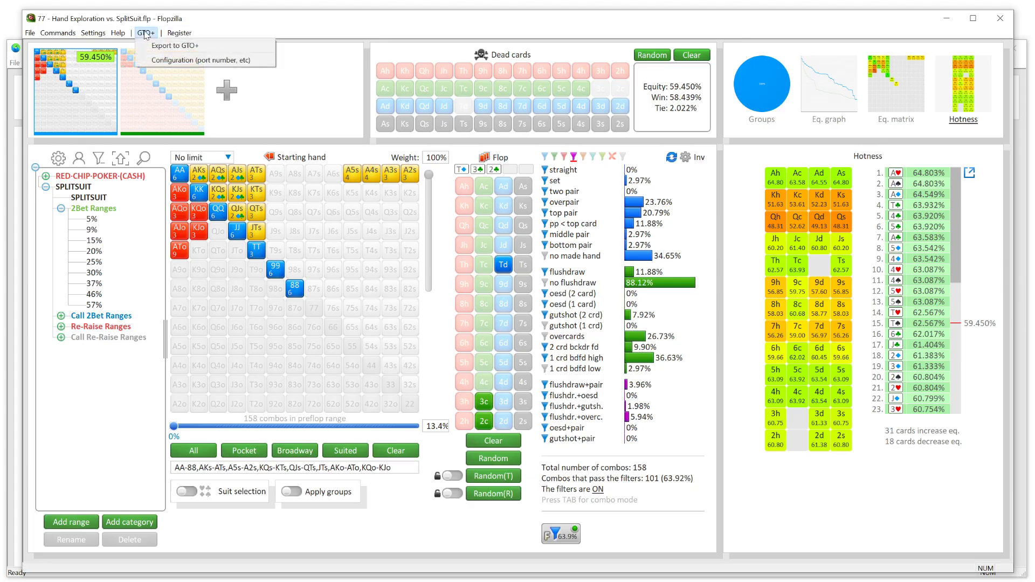
click(153, 41)
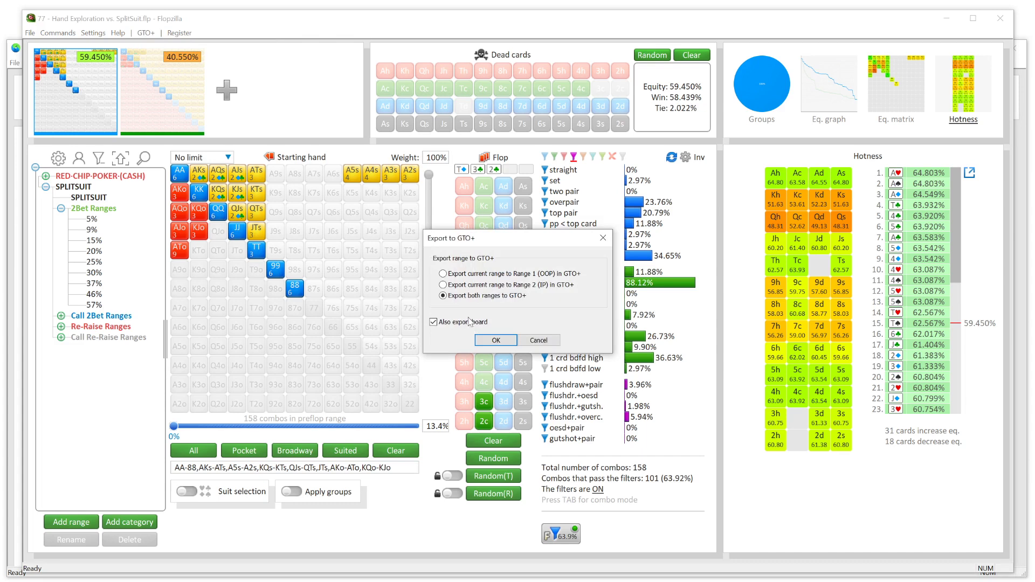
click(487, 341)
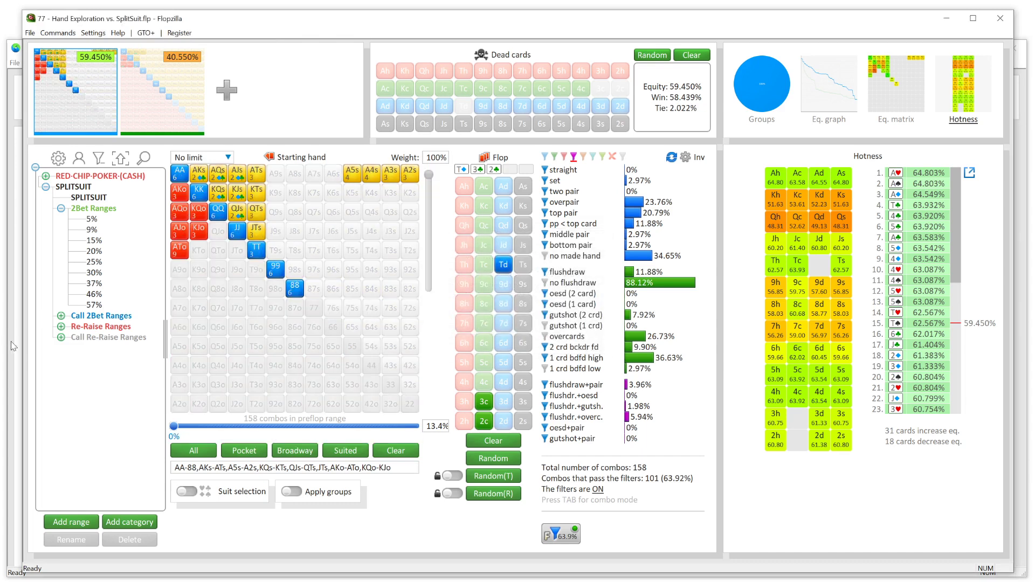
Step: Build the GTO+ decision tree with 129 pot, 310 stacks and 45/150 bets
click(13, 346)
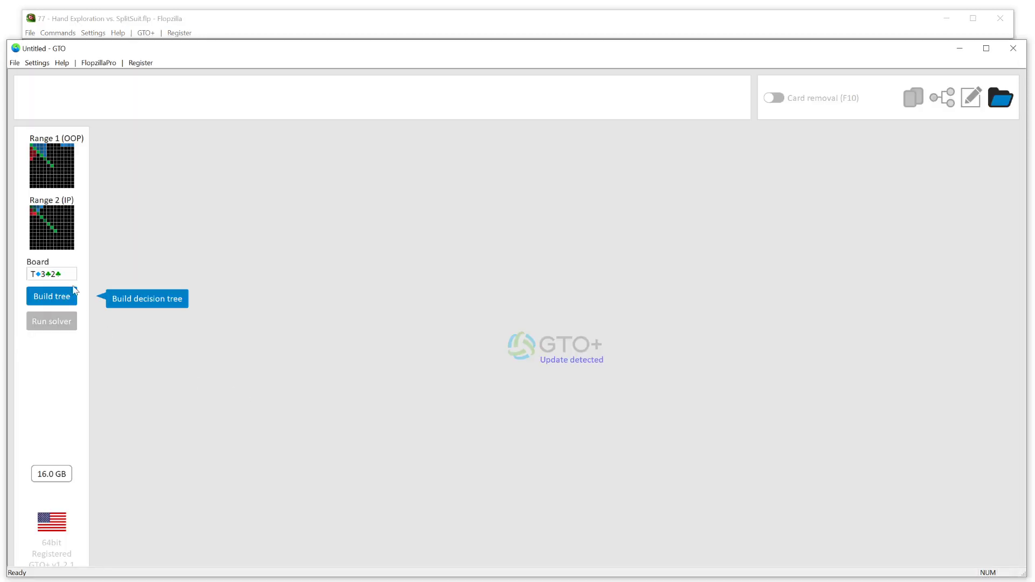
click(51, 302)
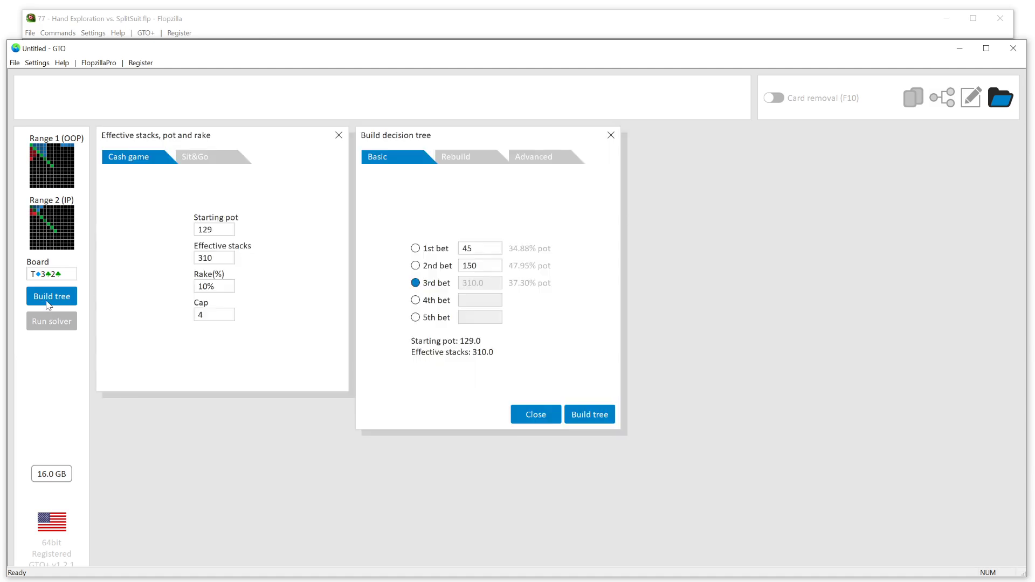
click(587, 416)
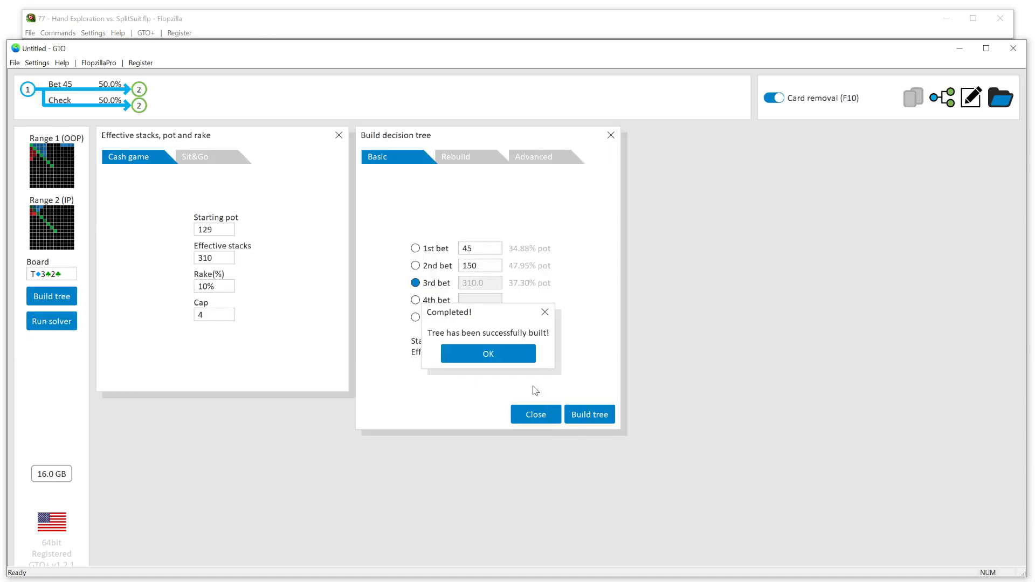
click(493, 350)
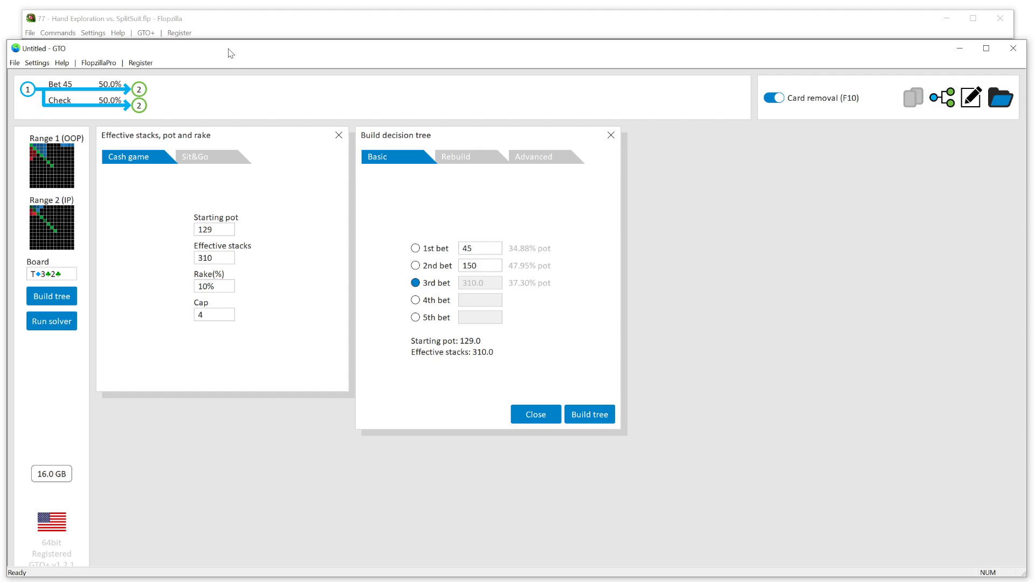
Step: Bring Flopzilla back over GTO+, showing the T♦3♣2♣ hotness chart
click(230, 26)
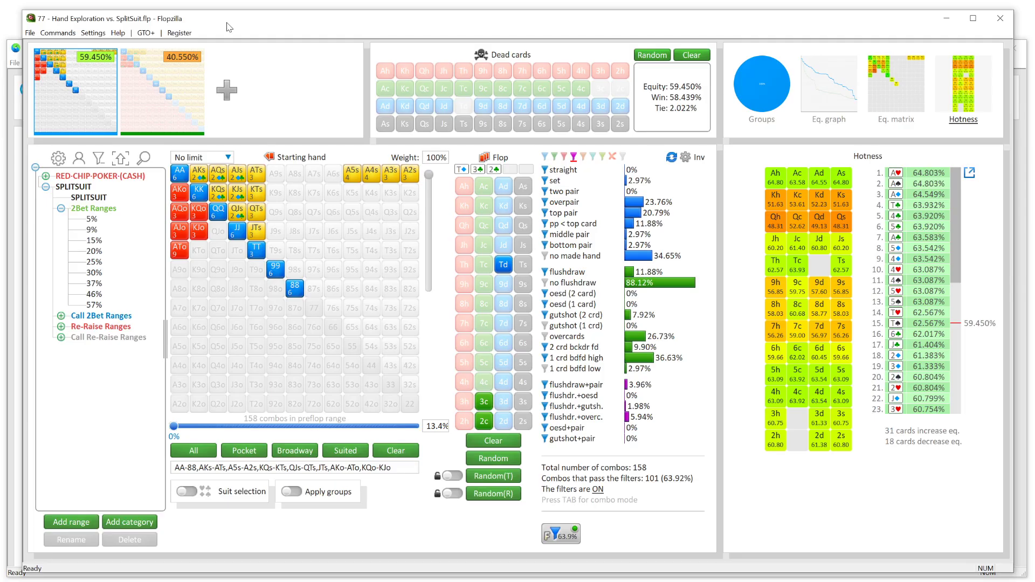